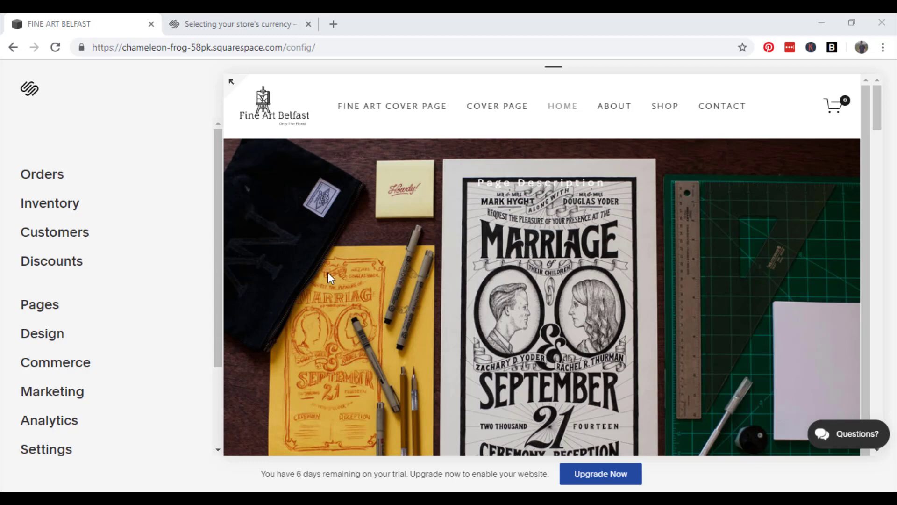
Go from the Commerce panel to the store's Payments settings.
left_click(81, 368)
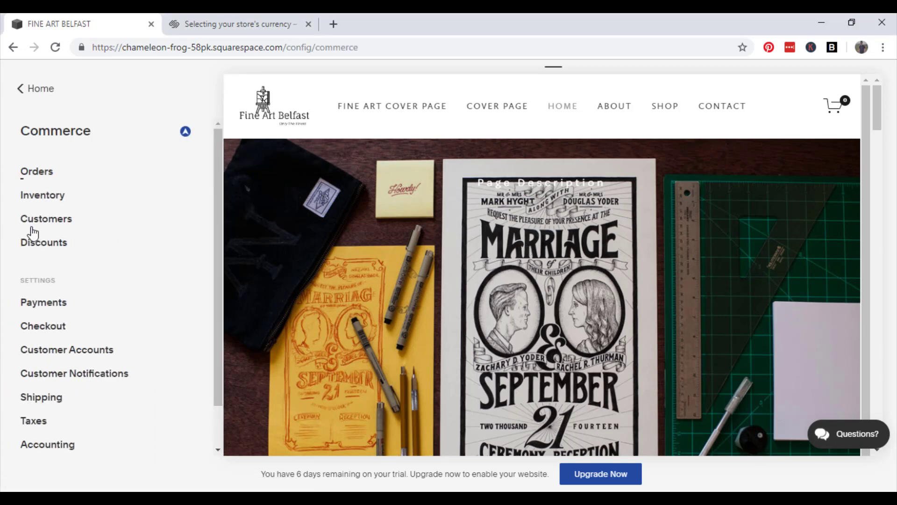
left_click(40, 307)
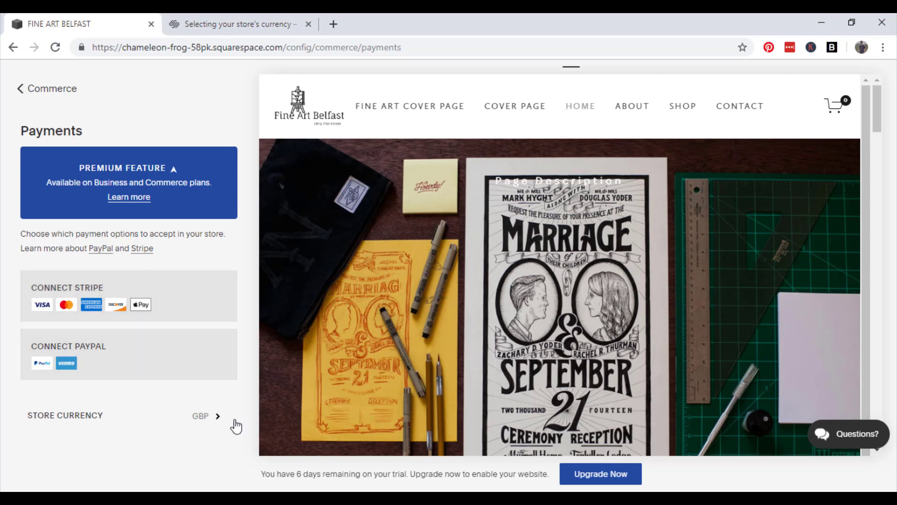
Change the store currency from GBP to US Dollar (USD), save, and begin connecting Stripe.
left_click(205, 419)
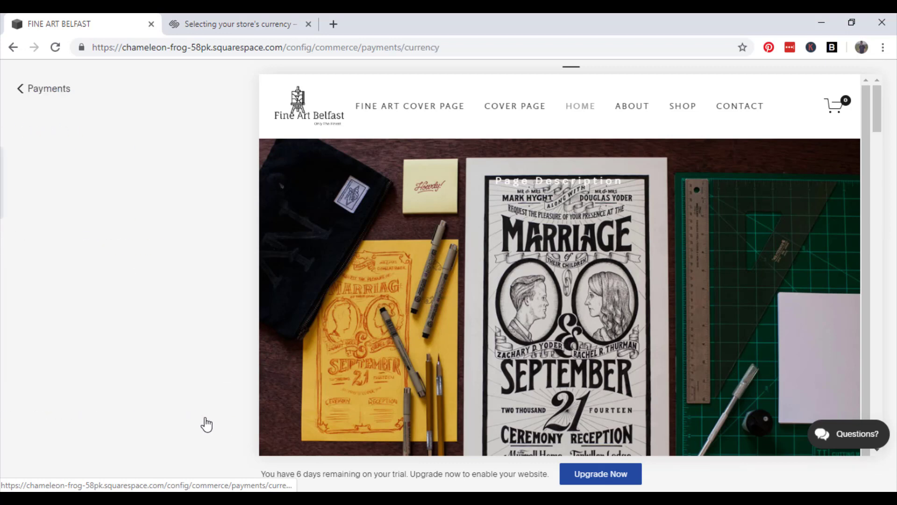
left_click(146, 192)
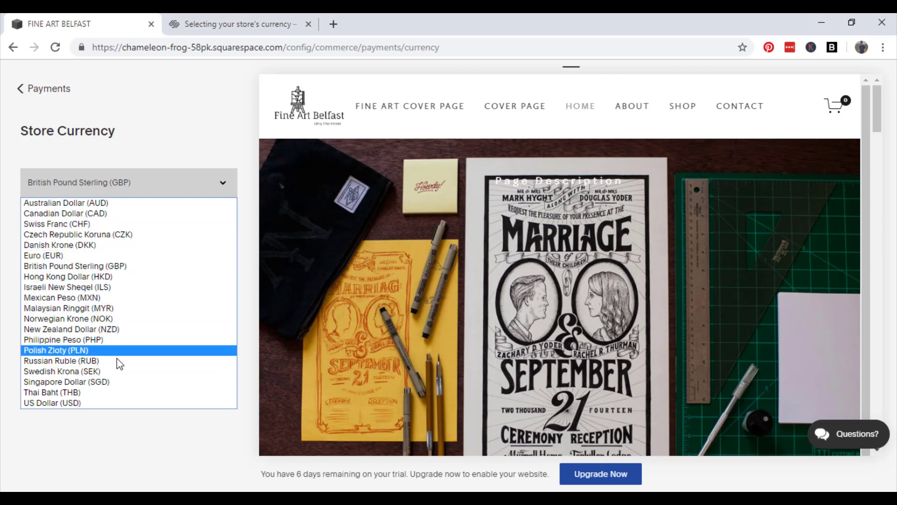
left_click(126, 402)
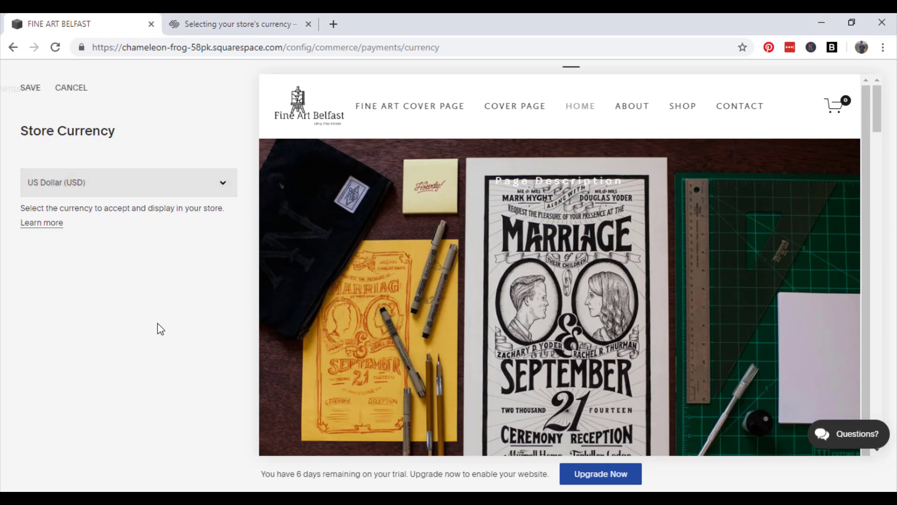
left_click(29, 89)
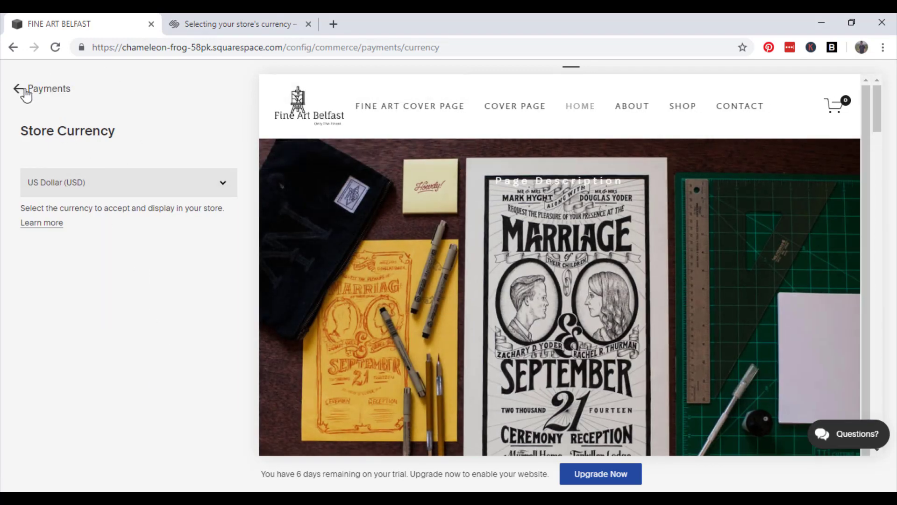
left_click(24, 88)
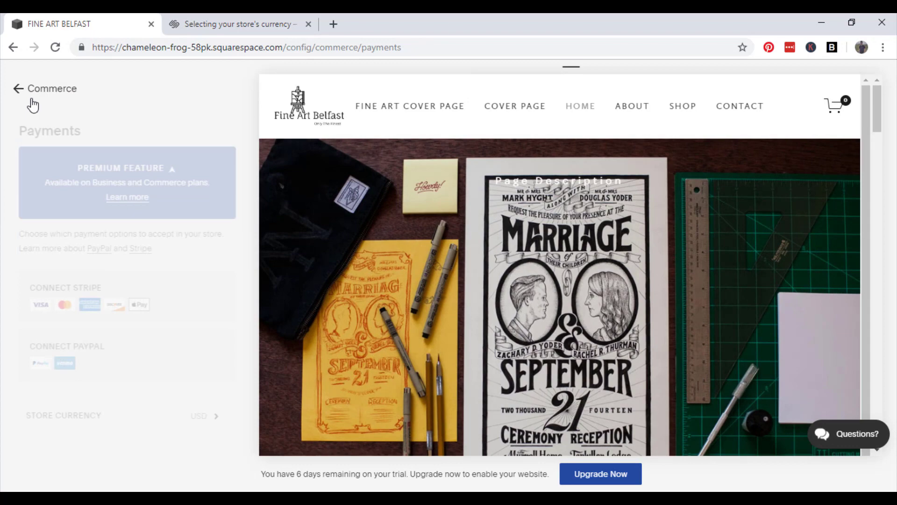
left_click(120, 291)
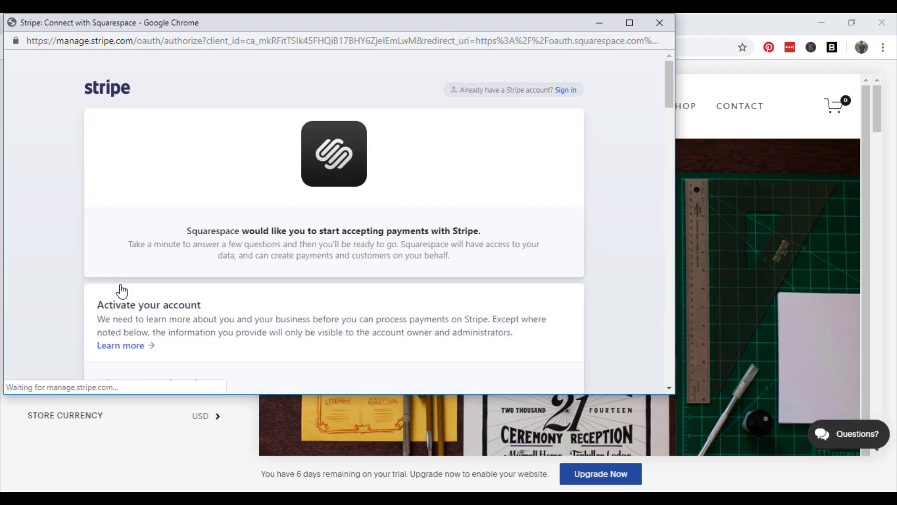
Scroll through the Stripe activation form, then bring the main Squarespace window back to front.
scroll(372, 275, "down", 4)
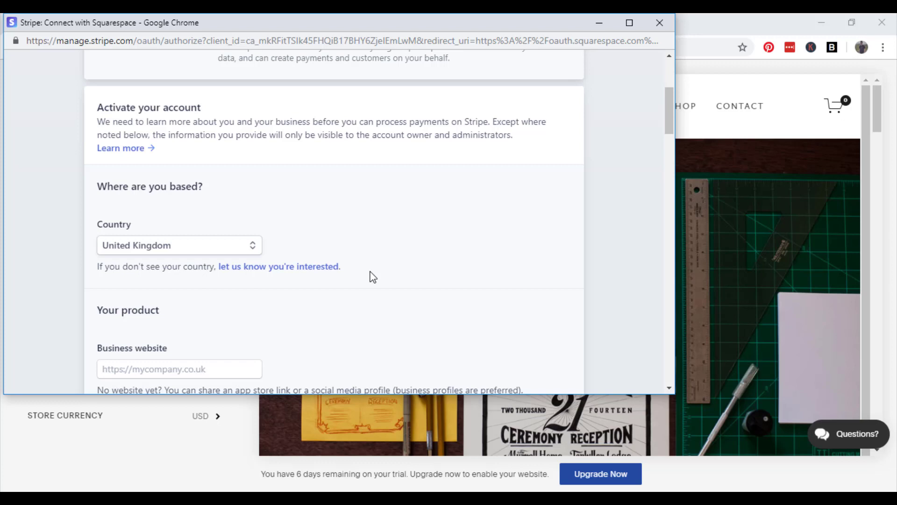
scroll(372, 277, "down", 3)
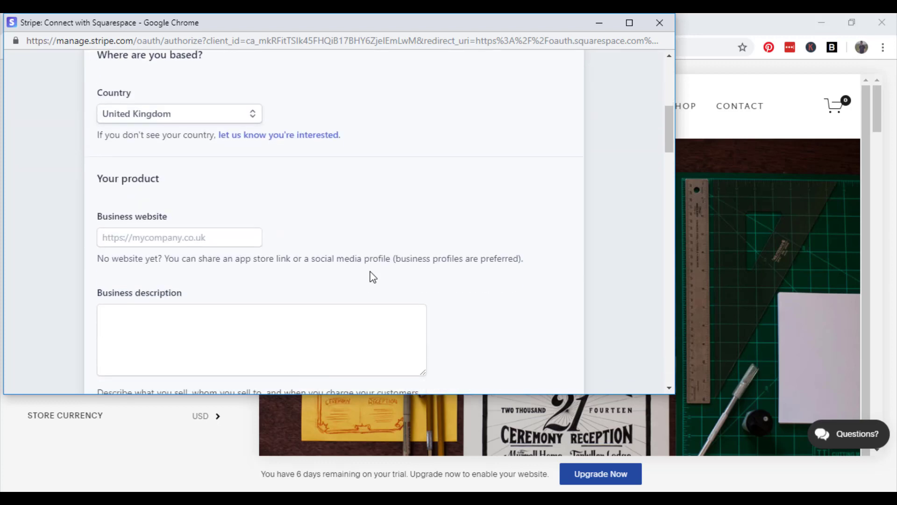
scroll(373, 277, "down", 4)
scroll(377, 252, "up", 3)
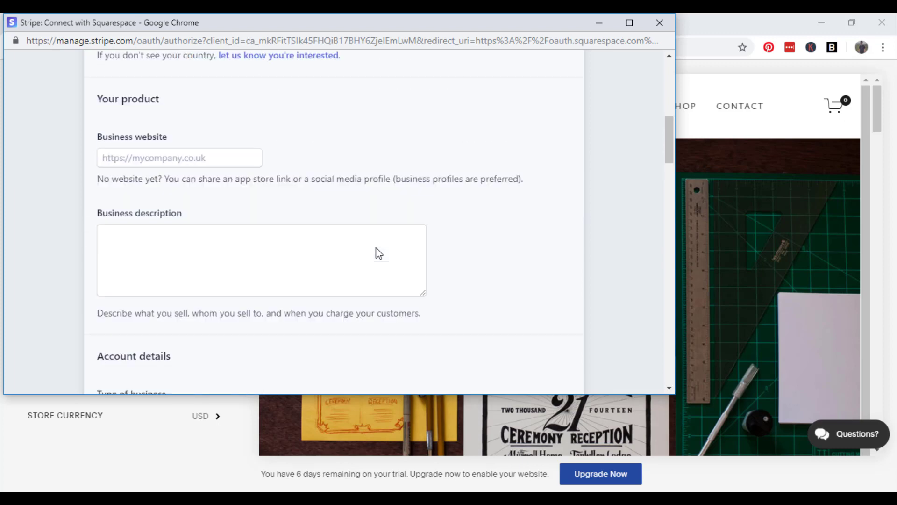
scroll(238, 178, "up", 2)
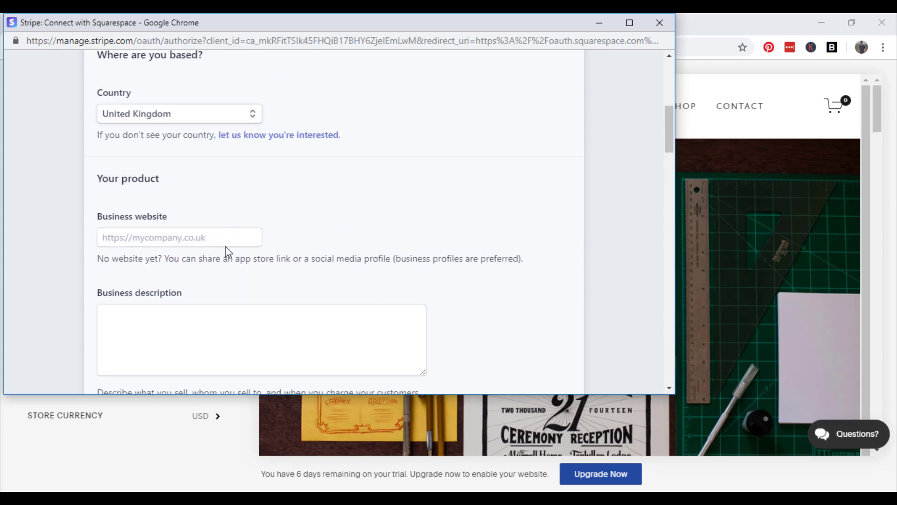
scroll(405, 229, "up", 4)
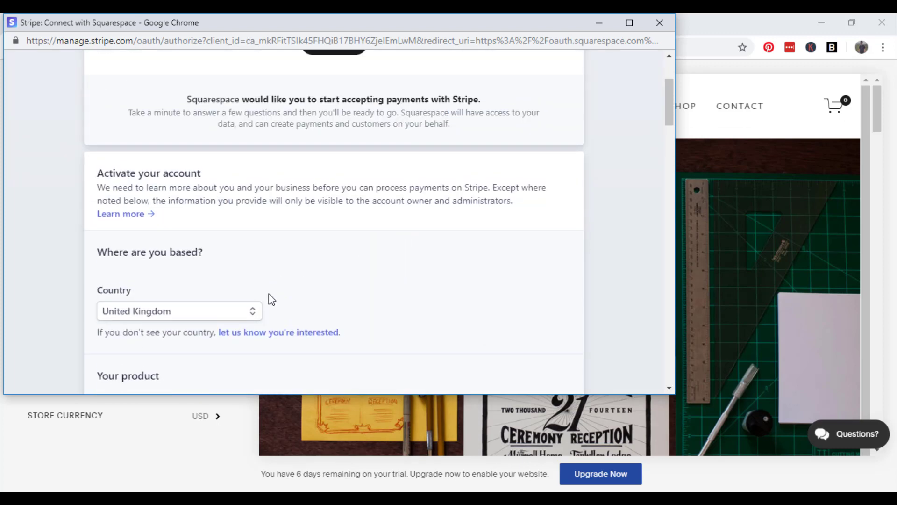
left_click(147, 460)
Trim the address bar URL to the store's base address and close the currency help article.
left_click(323, 47)
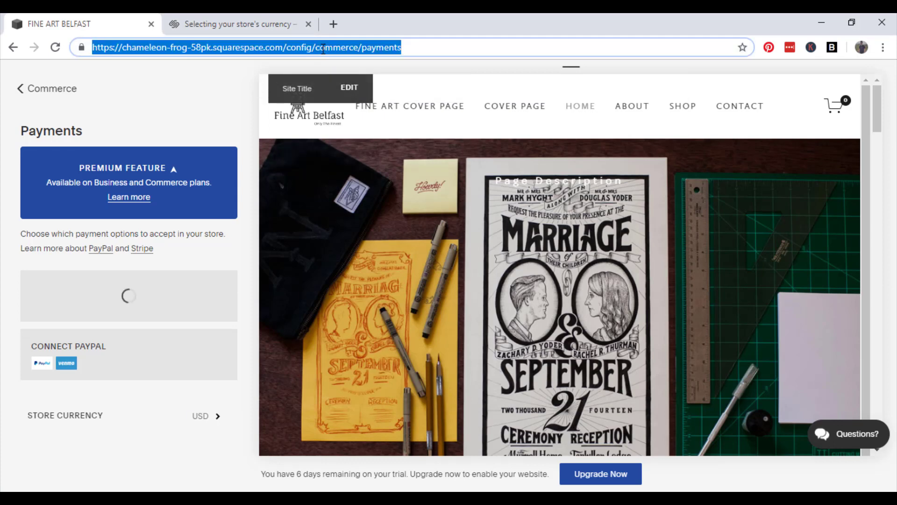
left_click(427, 47)
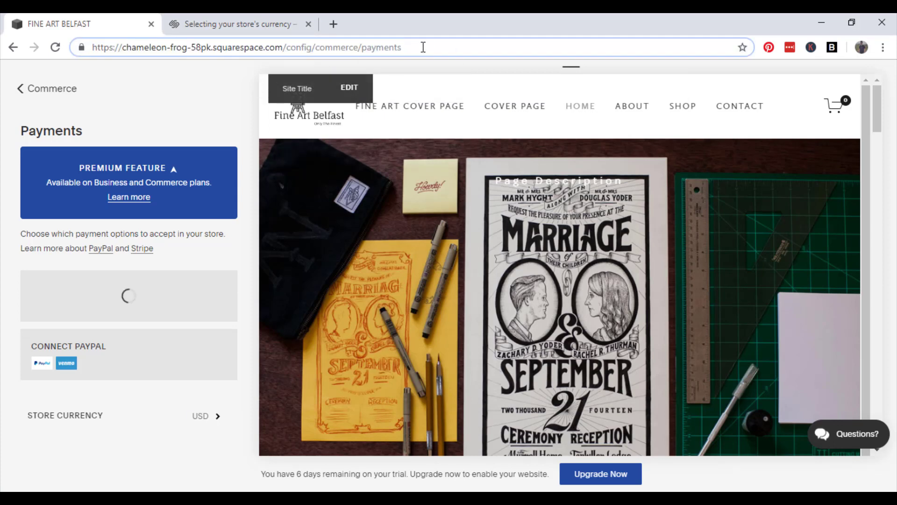
left_click_drag(423, 48, 84, 58)
key("ctrl+c")
key("BackSpace")
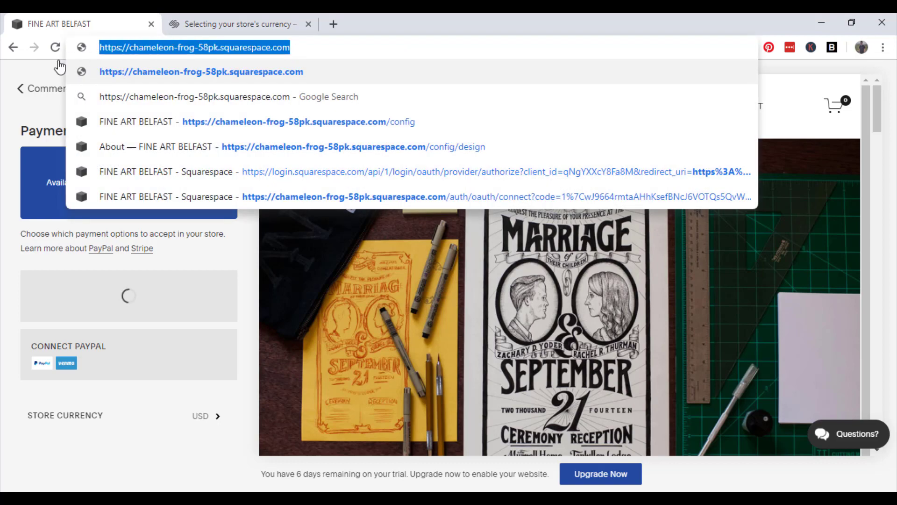
left_click(264, 22)
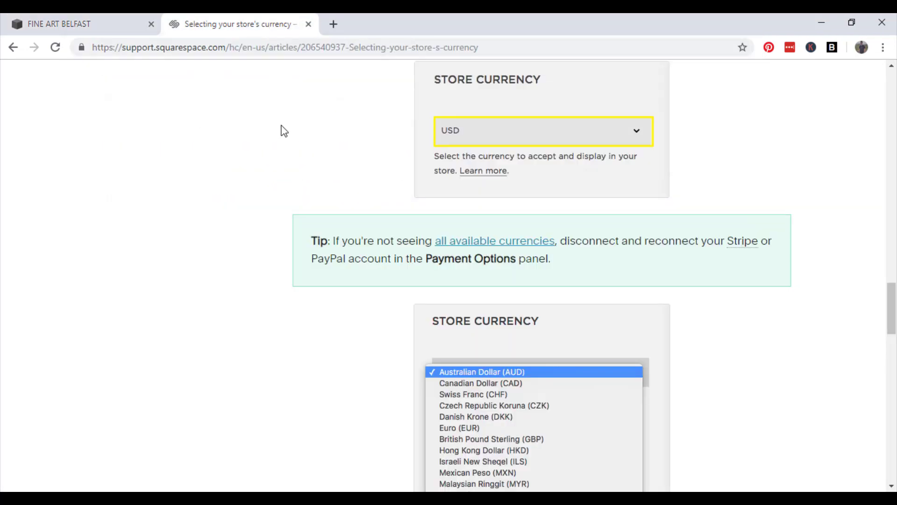
left_click(98, 22)
left_click(308, 24)
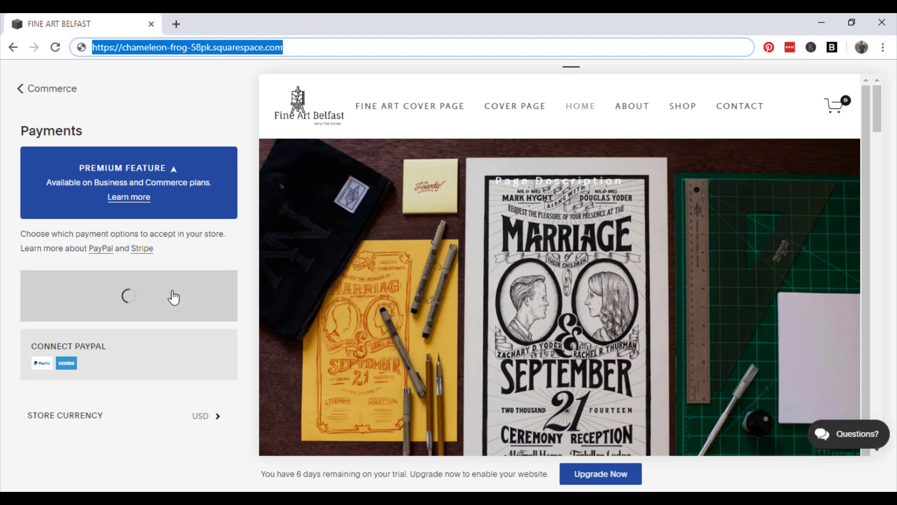
Reopen the Stripe connection and paste the store's address into the Business website field.
left_click(169, 295)
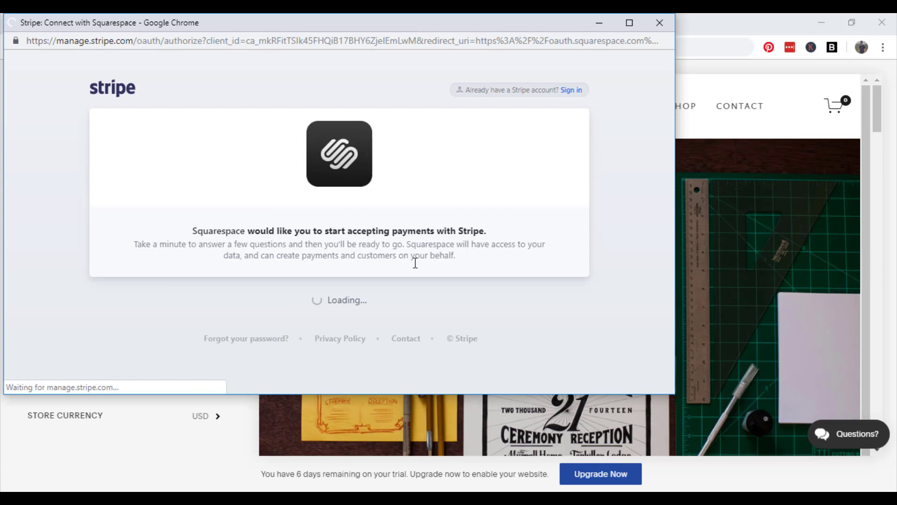
scroll(416, 264, "down", 3)
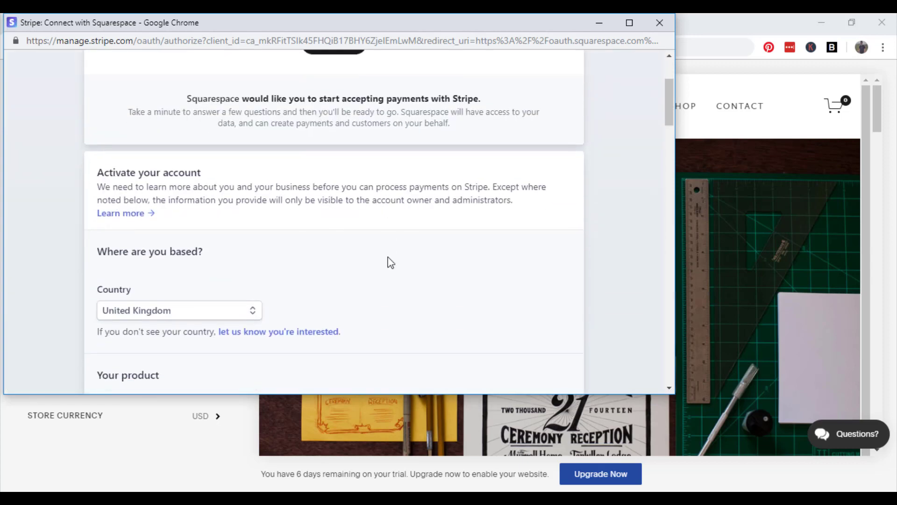
scroll(391, 262, "down", 4)
left_click(181, 236)
key("ctrl+v")
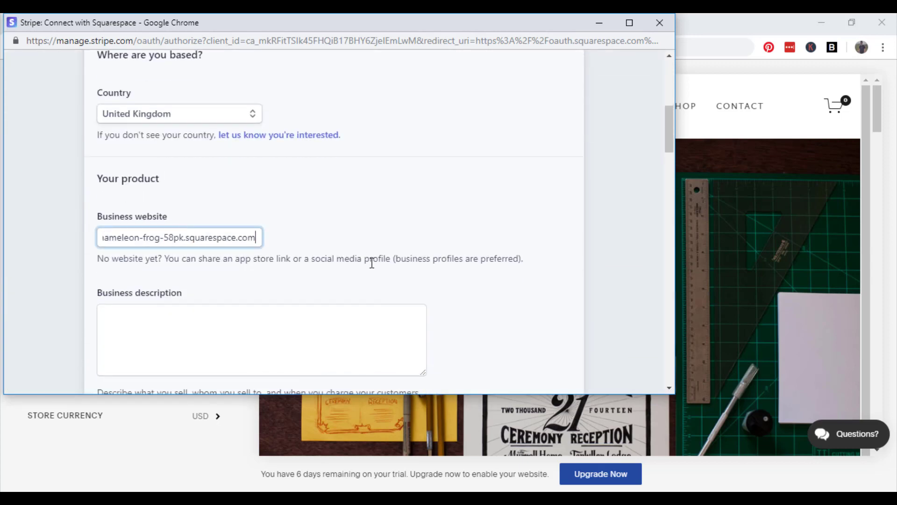
left_click(345, 300)
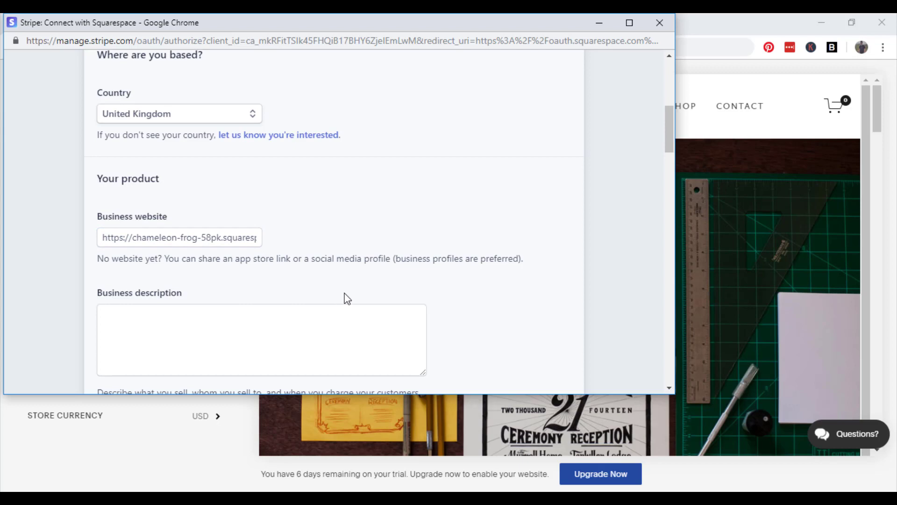
Enter 'Fine art dealer in Belfast City Centre' as the business description.
scroll(348, 299, "down", 3)
left_click(279, 232)
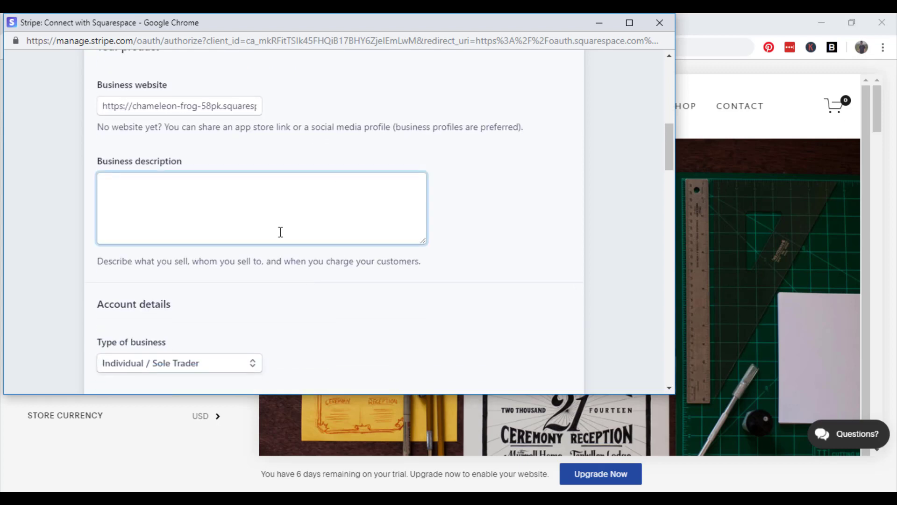
type("Fine art dealer in Belfast C")
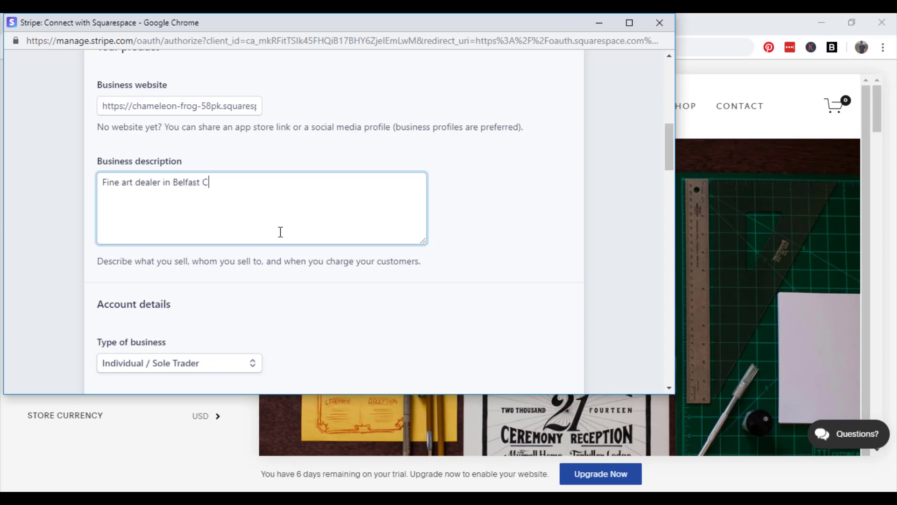
type("ity Centre")
left_click(344, 295)
Set the type of business to Private Limited Company.
scroll(281, 262, "down", 3)
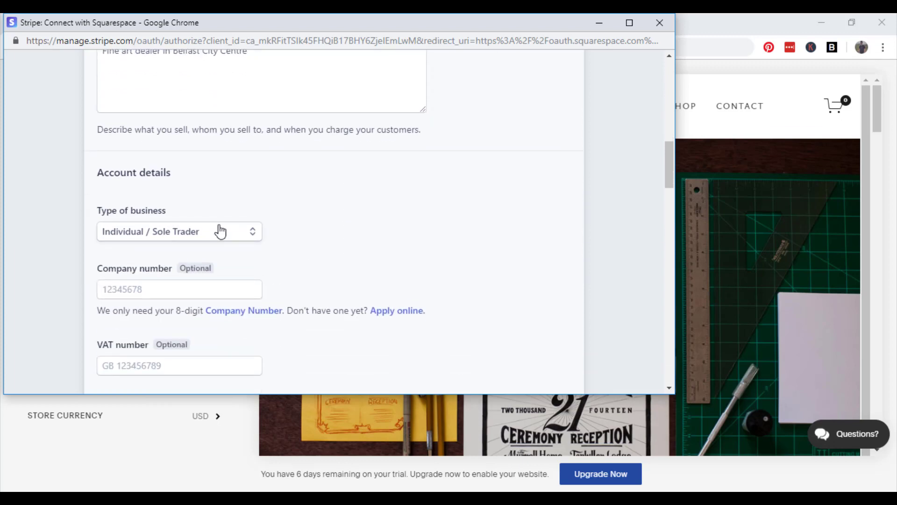
left_click(220, 232)
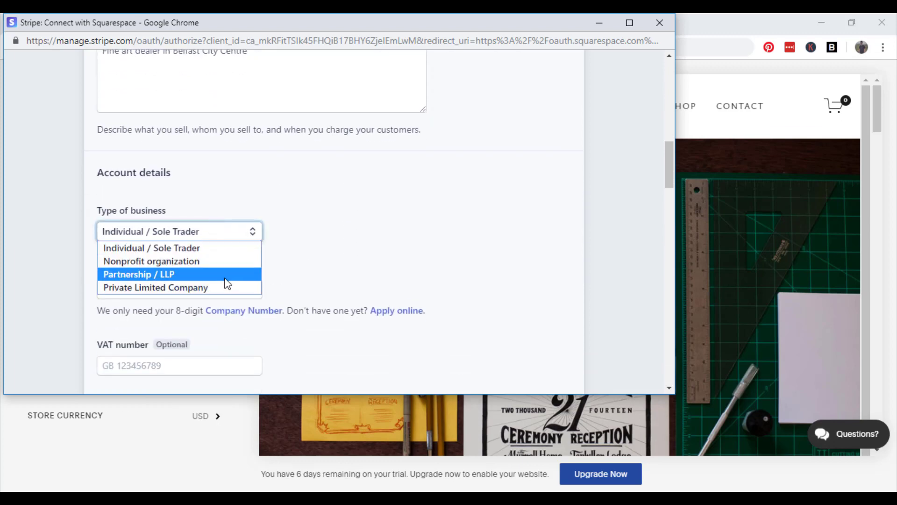
key("Return")
scroll(226, 290, "down", 20)
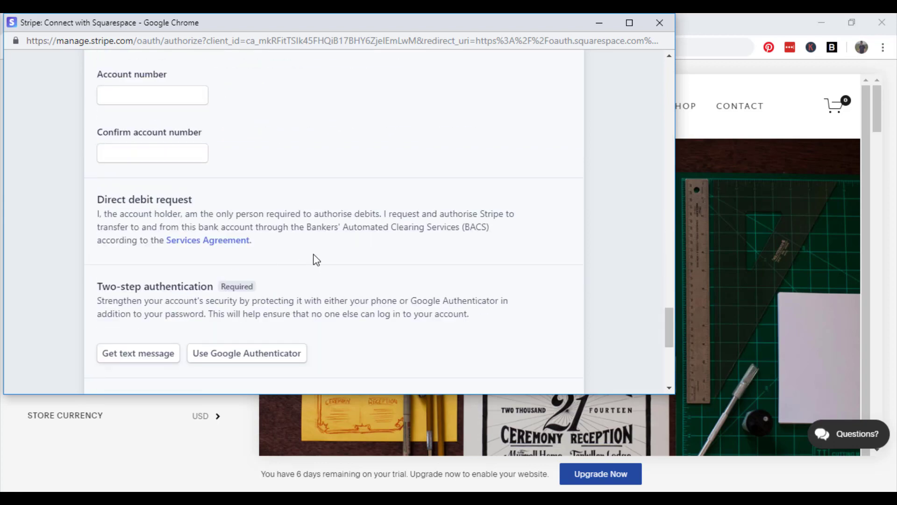
scroll(314, 258, "up", 12)
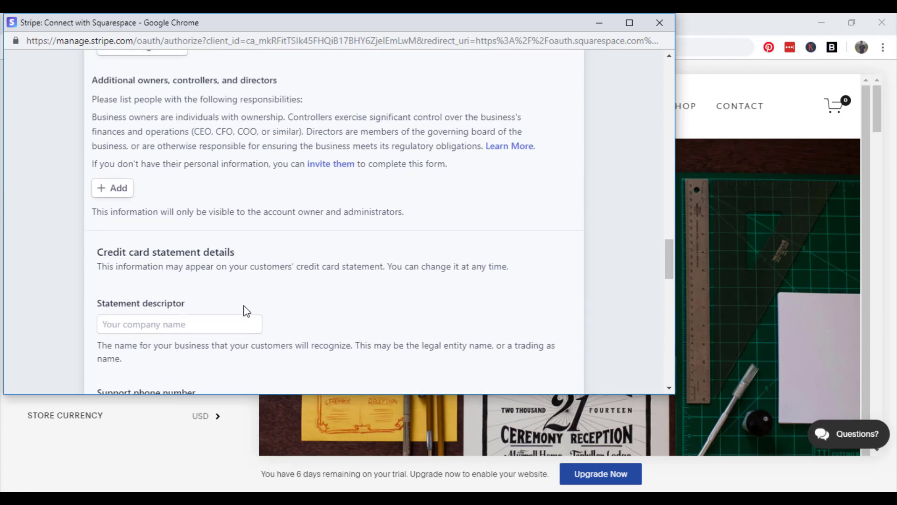
scroll(280, 313, "up", 6)
scroll(288, 304, "up", 10)
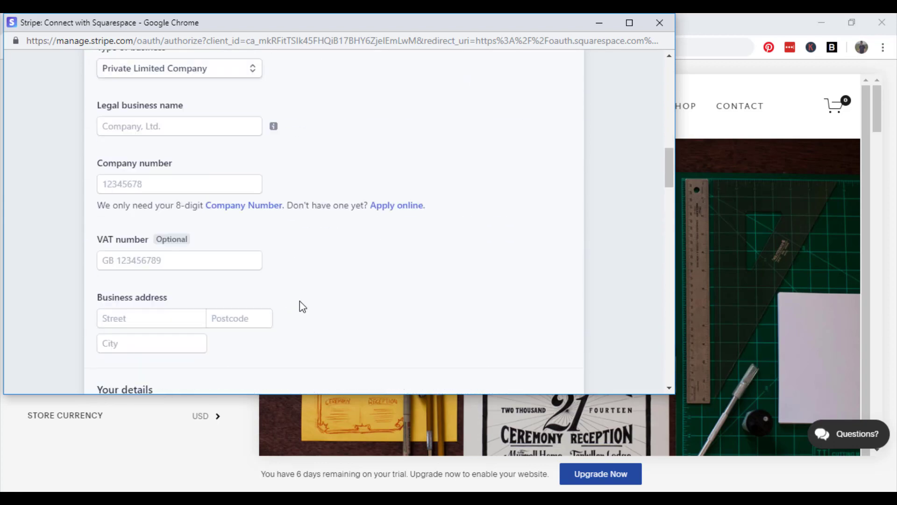
scroll(301, 304, "down", 3)
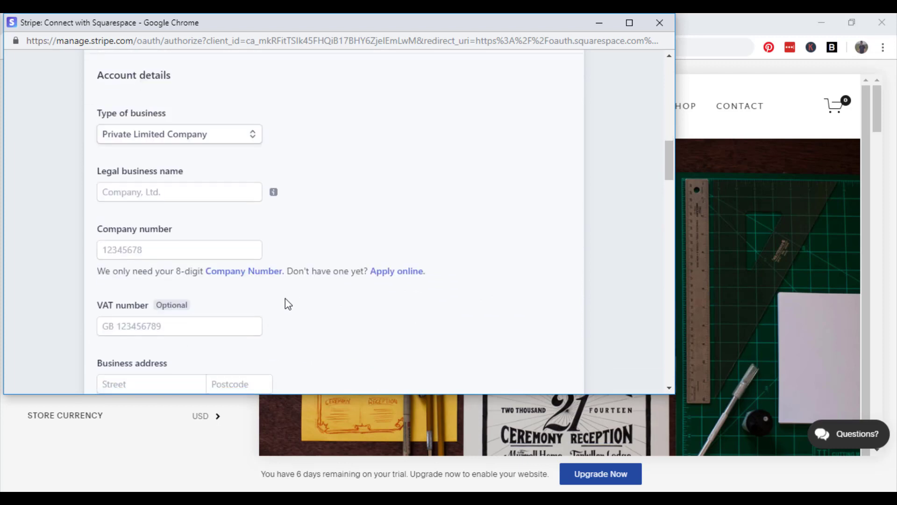
Enter legal business name 'Fine Art Belfast LTD' and the 8-digit company number.
left_click(210, 197)
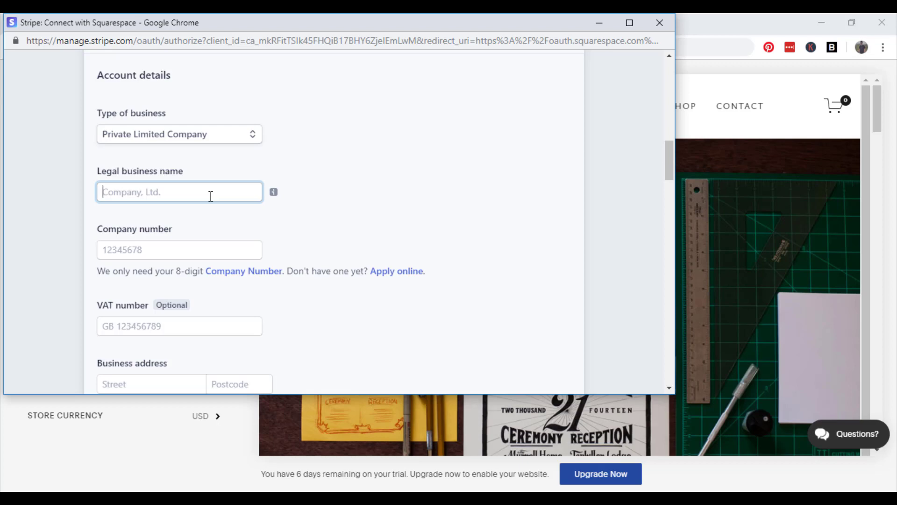
type("Fine A")
type("t Bel")
key("BackSpace")
key("BackSpace")
key("BackSpace")
key("BackSpace")
type("rt Belfast LTD")
left_click(196, 243)
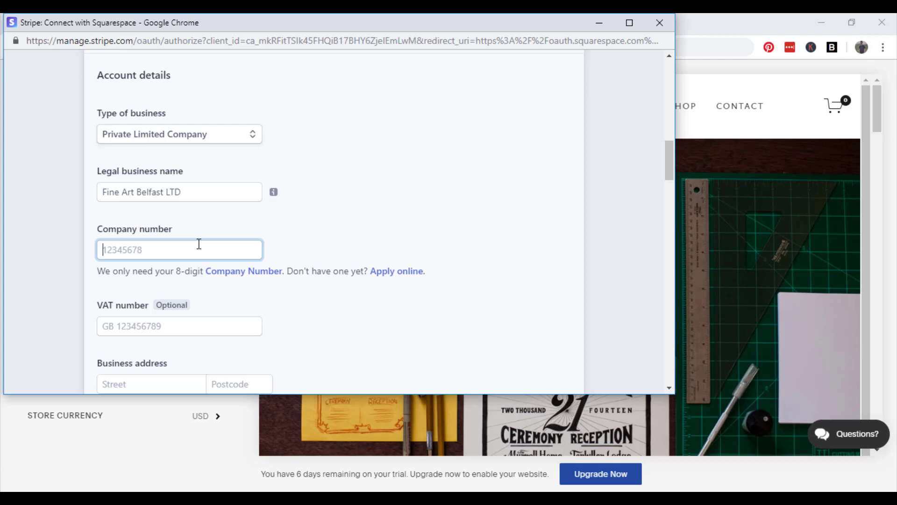
left_click(433, 331)
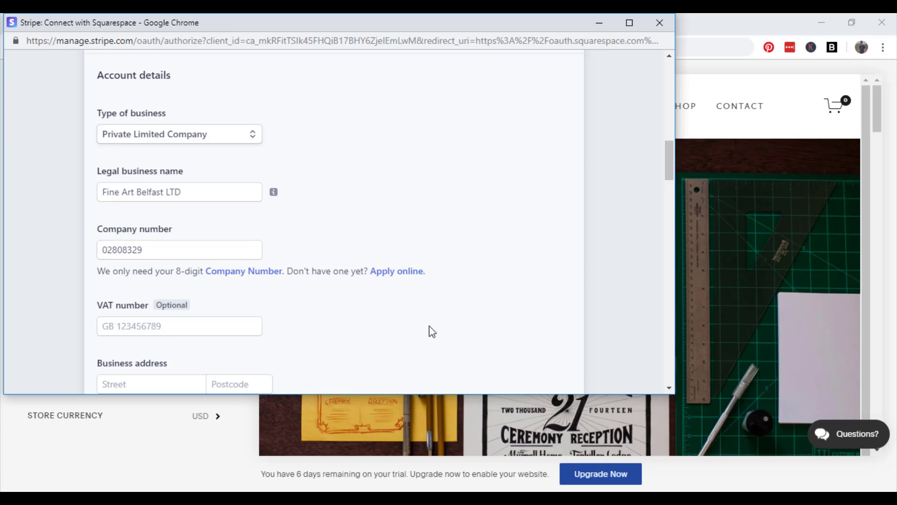
right_click(391, 277)
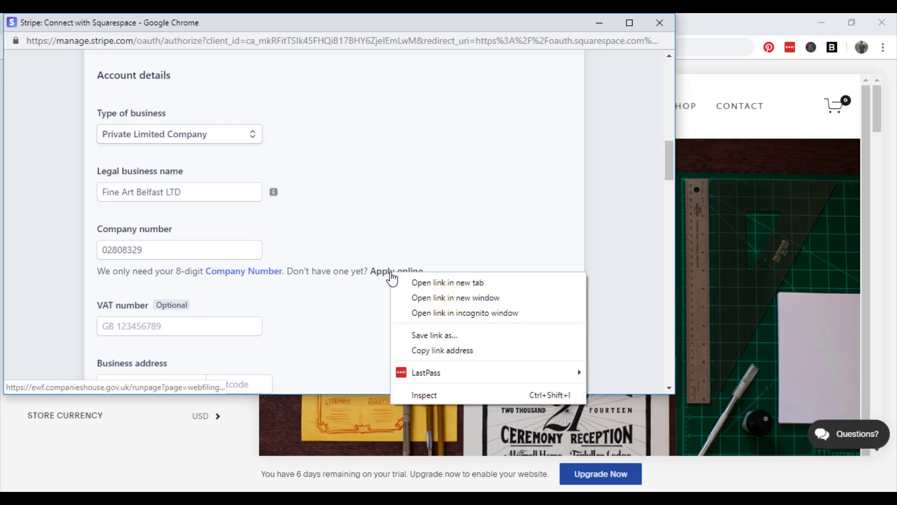
left_click(427, 282)
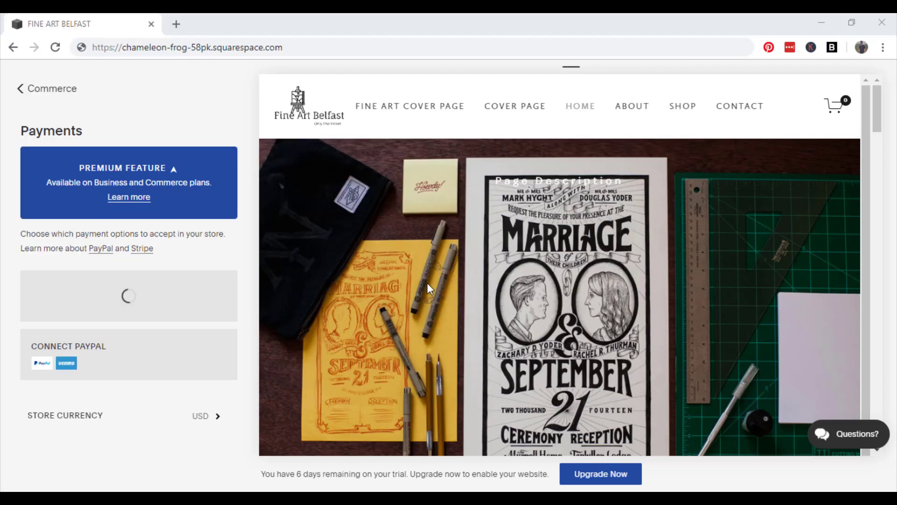
left_click(252, 26)
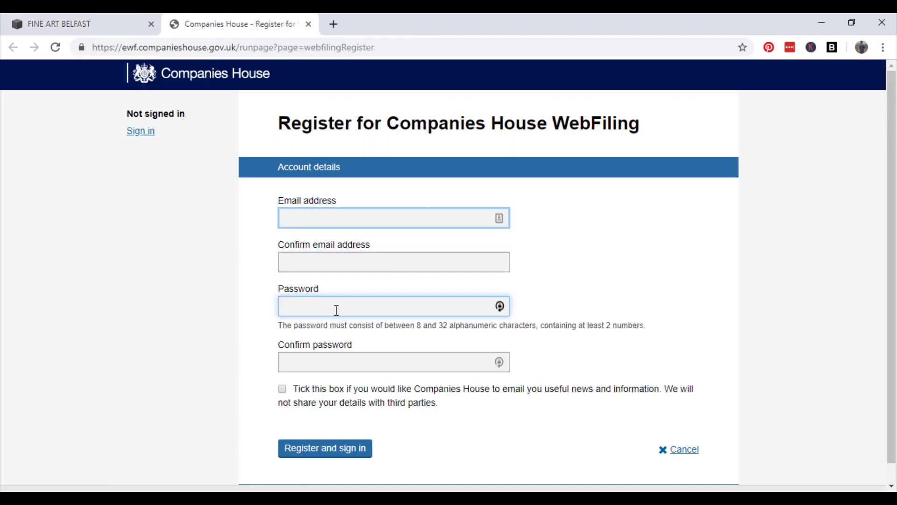
scroll(369, 364, "down", 1)
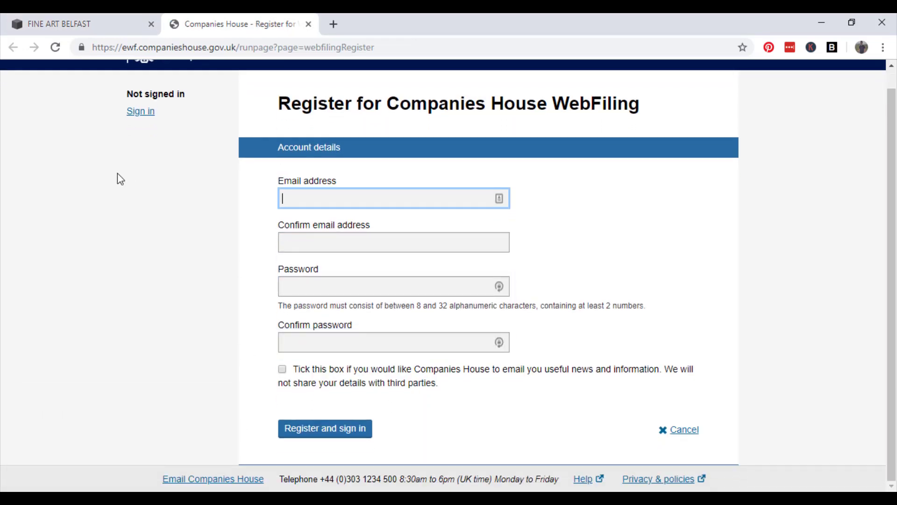
left_click(94, 21)
left_click(190, 26)
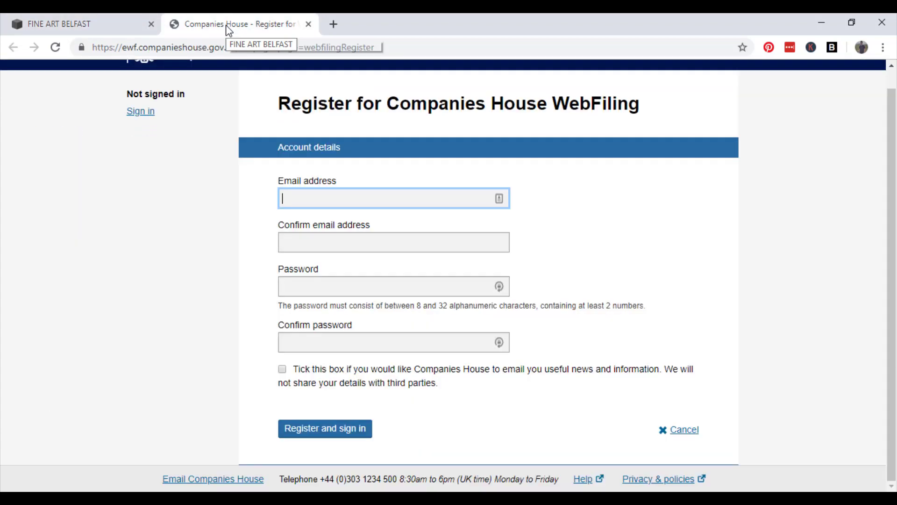
left_click(107, 25)
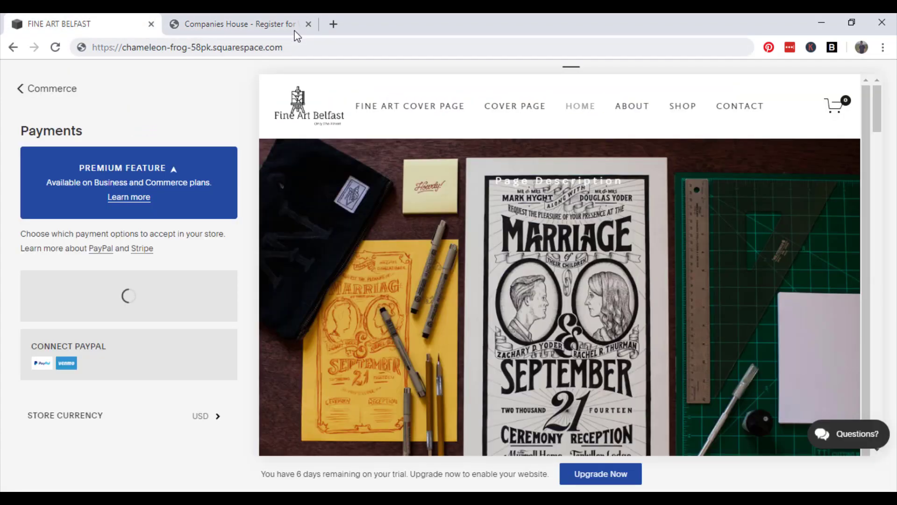
left_click(308, 25)
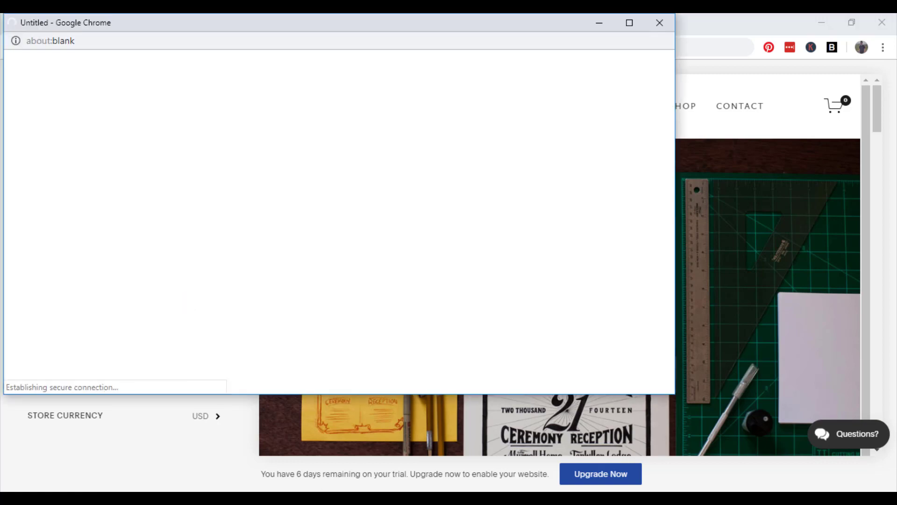
mouse_move(306, 492)
left_click(335, 477)
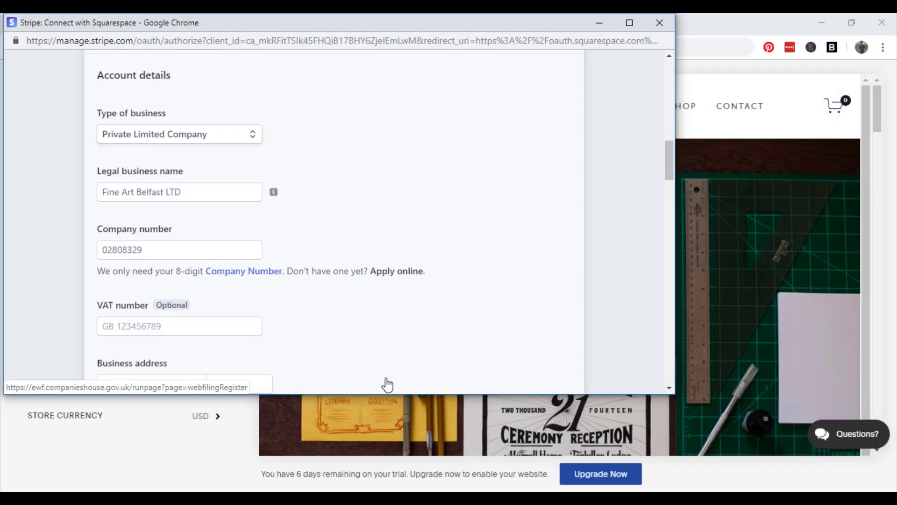
scroll(313, 337, "down", 3)
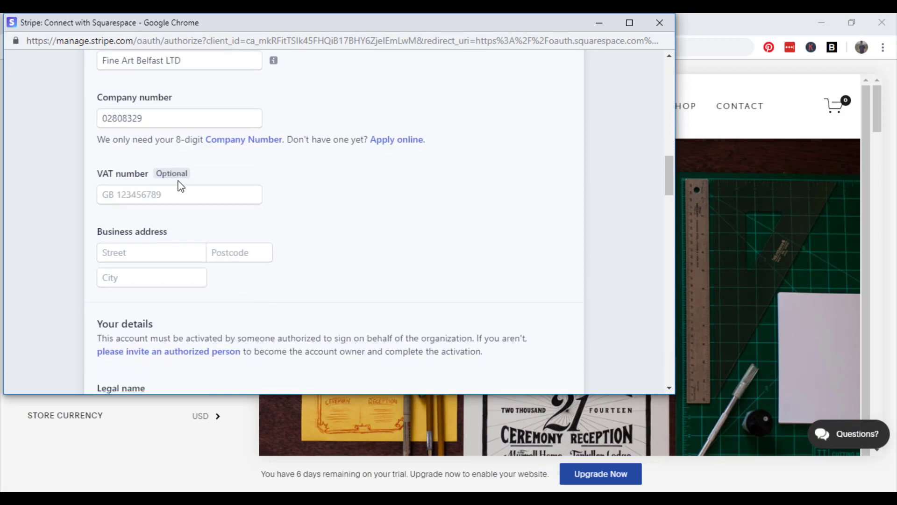
left_click(173, 193)
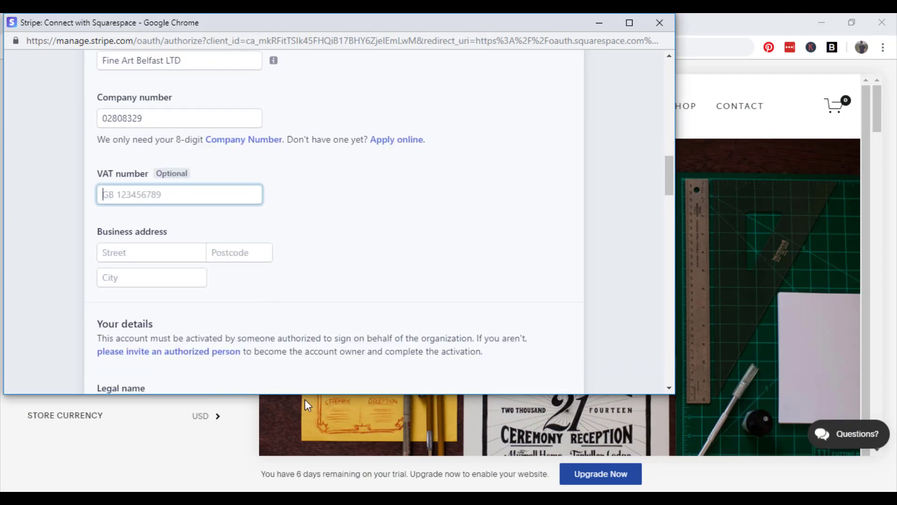
scroll(245, 284, "down", 2)
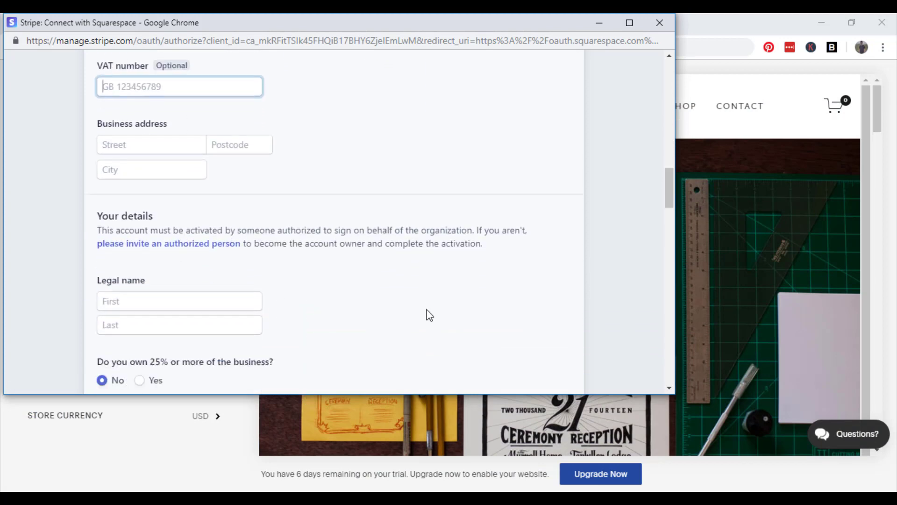
scroll(282, 300, "down", 2)
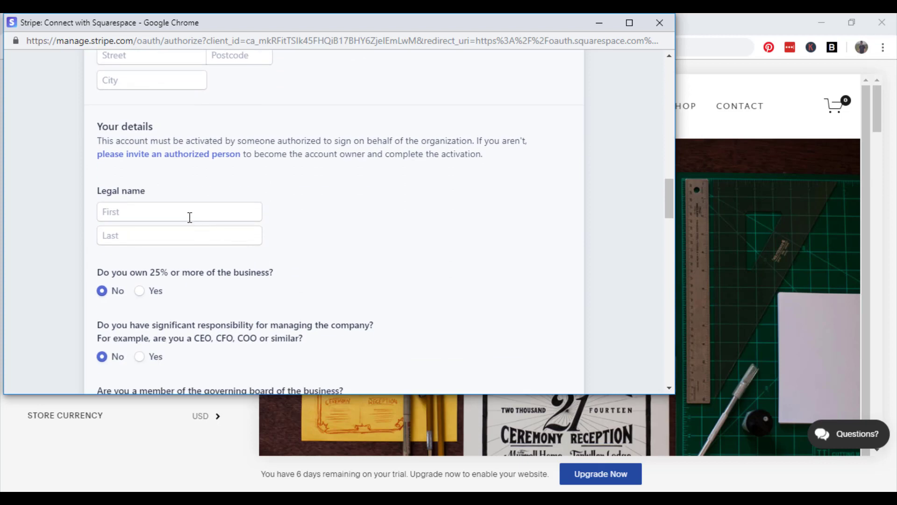
scroll(271, 299, "down", 1)
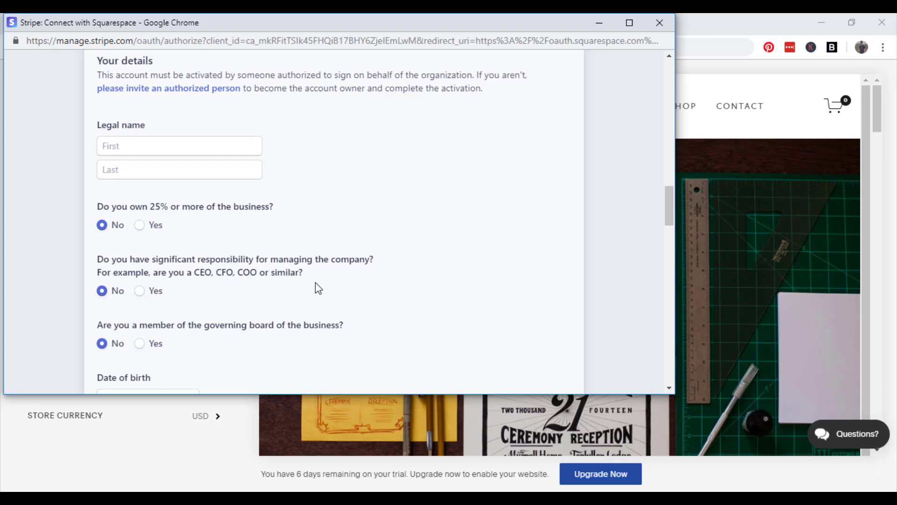
scroll(299, 287, "down", 2)
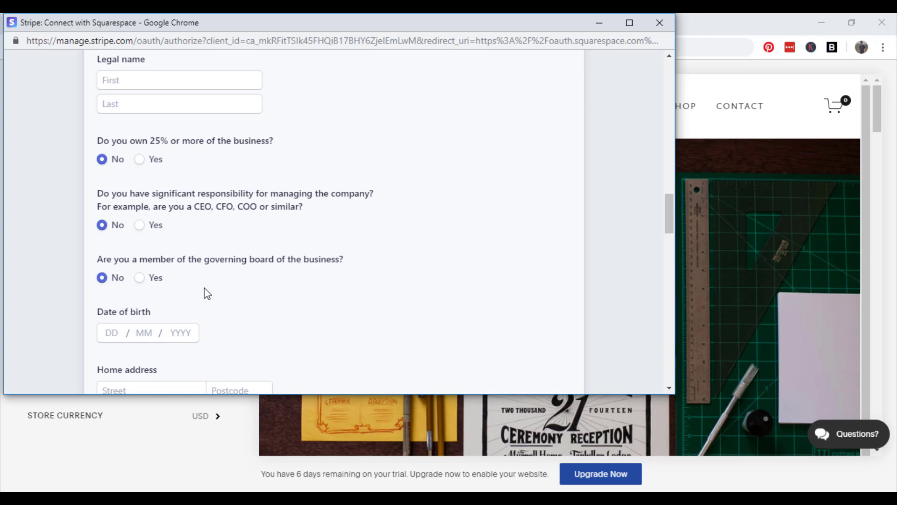
scroll(207, 293, "down", 2)
scroll(234, 273, "down", 2)
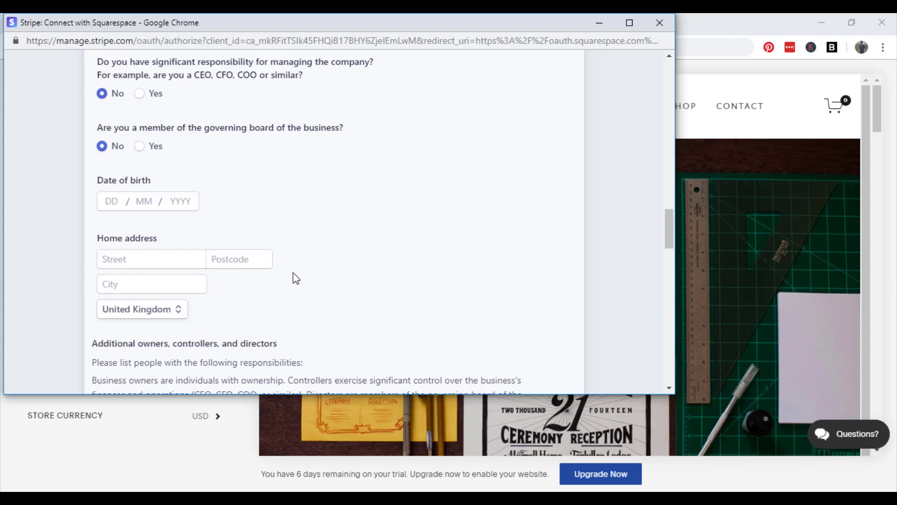
scroll(296, 278, "down", 4)
scroll(316, 211, "down", 2)
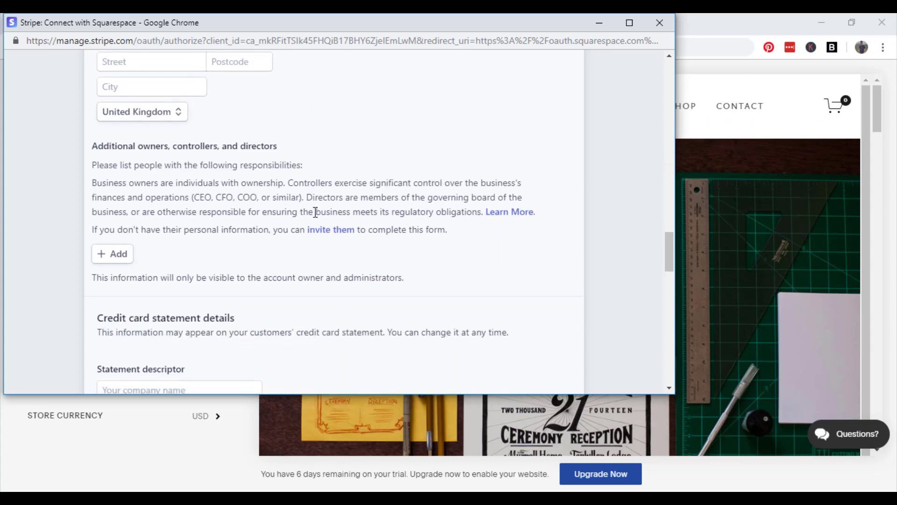
scroll(318, 215, "down", 1)
scroll(321, 222, "down", 1)
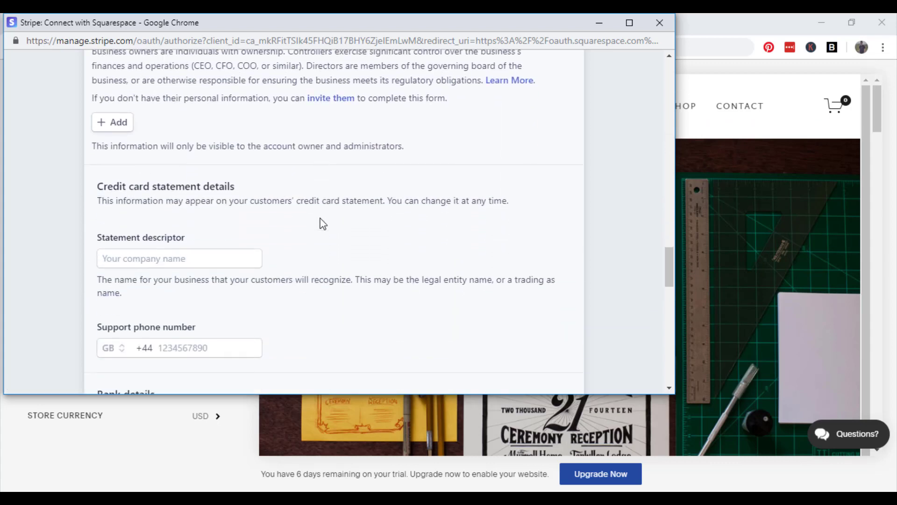
scroll(316, 246, "down", 1)
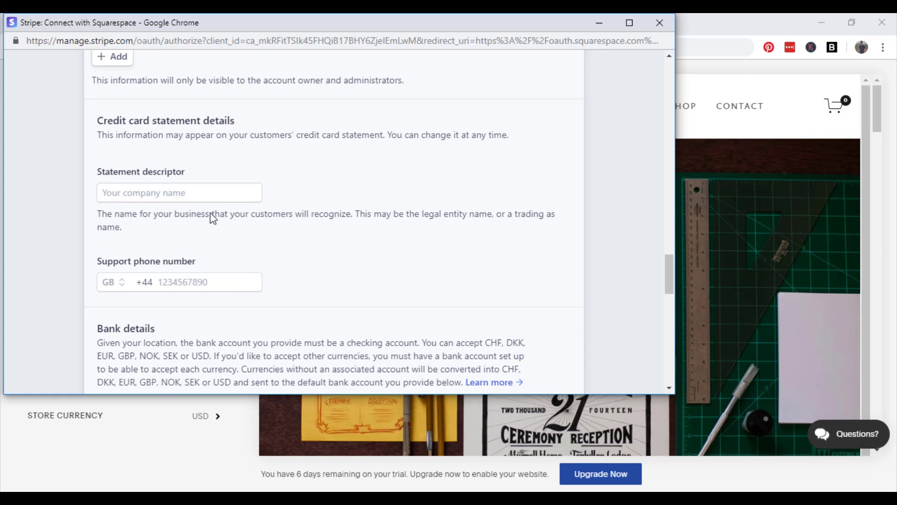
scroll(213, 217, "down", 5)
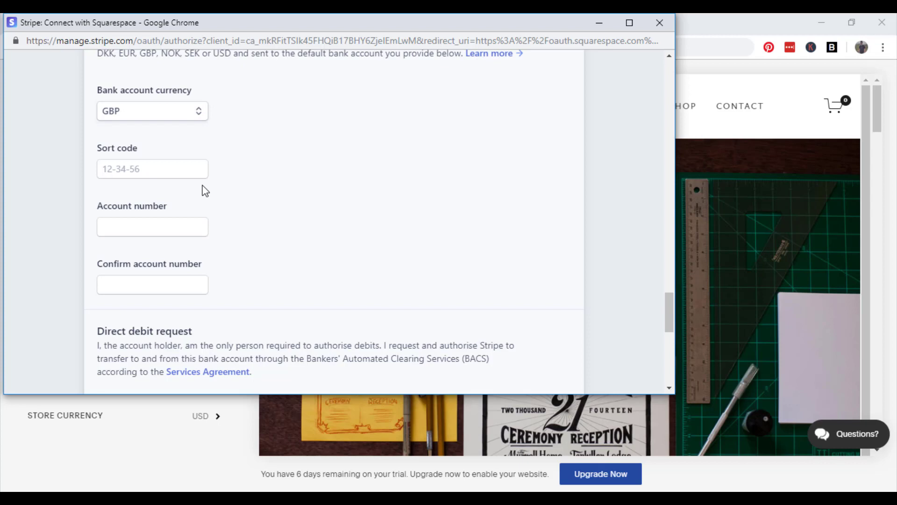
Scroll the Stripe form, then reload it with F5 to the 'Activate your account' page.
scroll(212, 190, "down", 4)
scroll(402, 176, "down", 3)
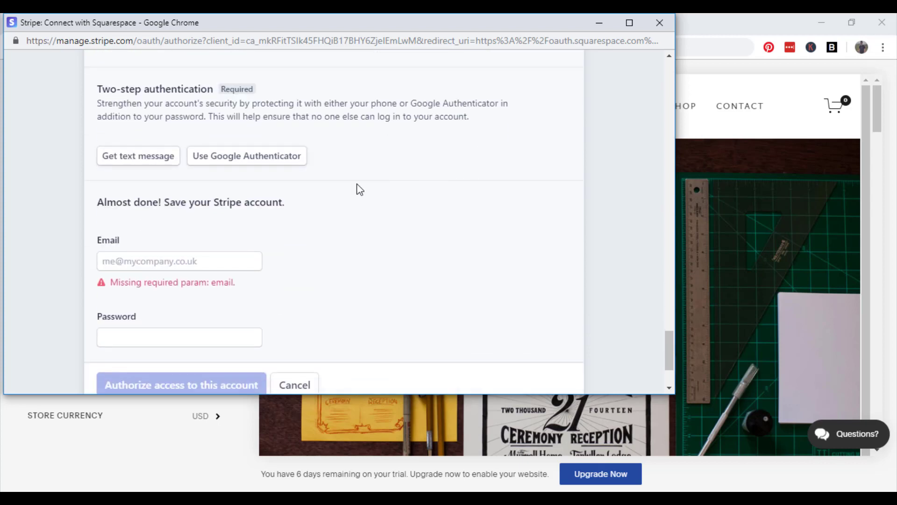
scroll(357, 186, "down", 3)
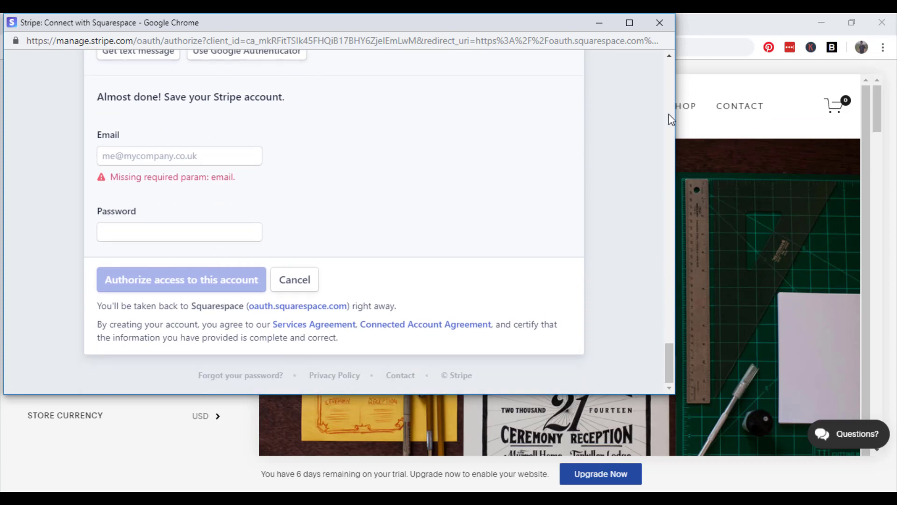
key("F5")
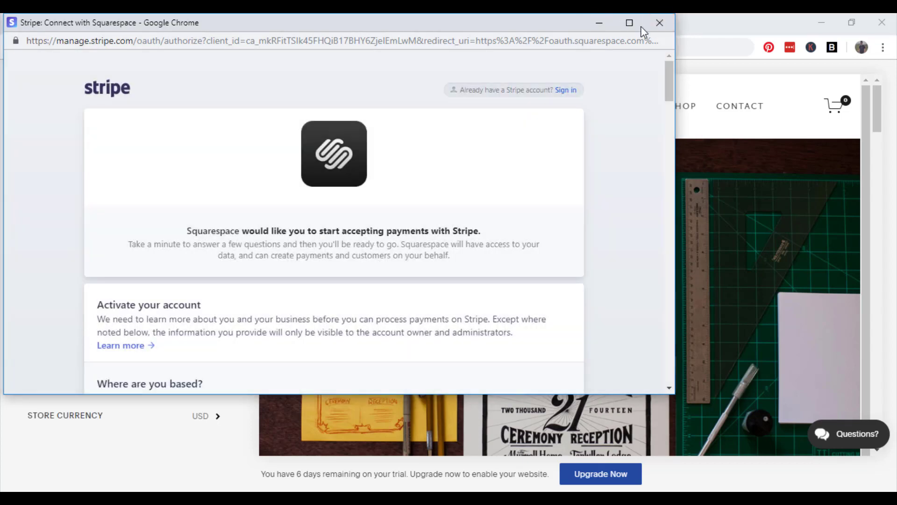
Close the Stripe window and navigate back through Payments to the main Commerce panel.
left_click(654, 23)
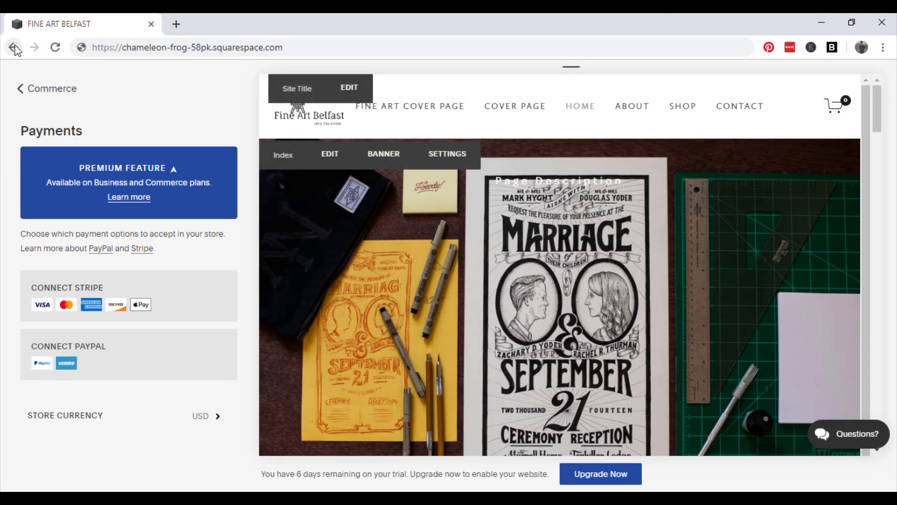
left_click(201, 415)
left_click(38, 93)
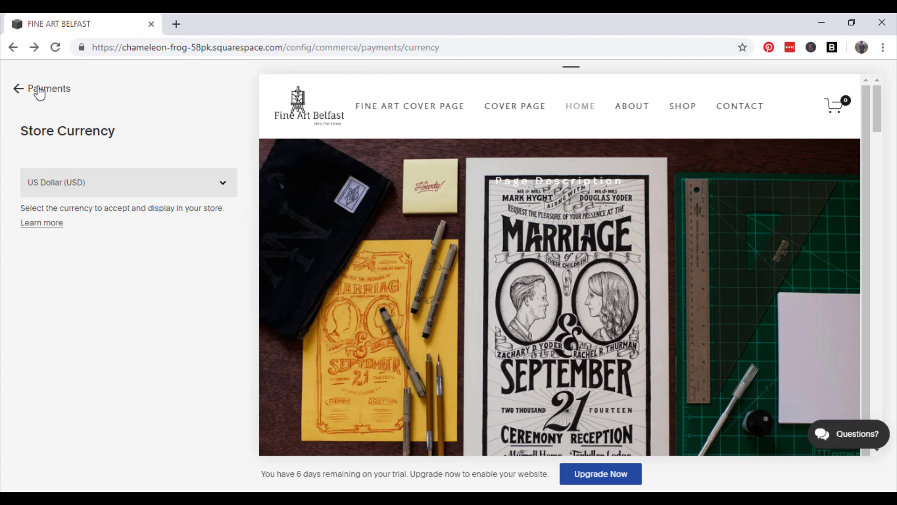
left_click(26, 89)
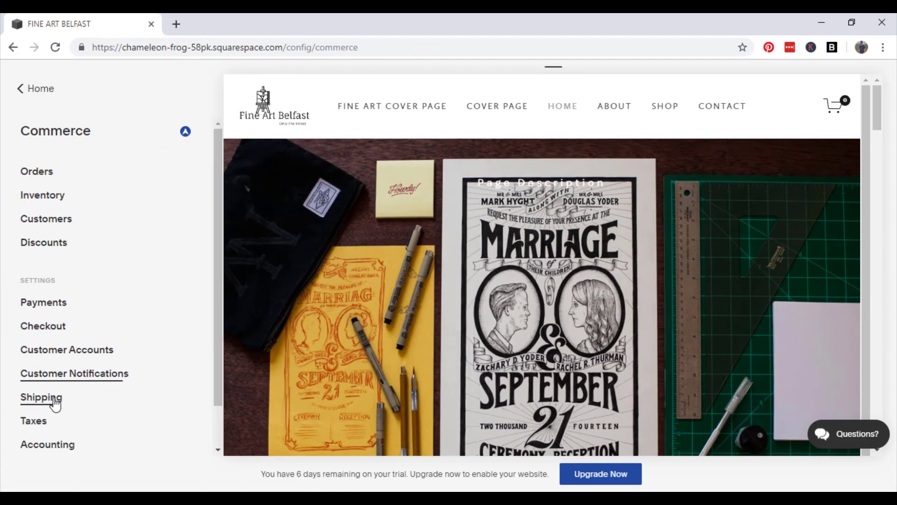
Open the Shipping settings and start adding a new shipping option.
left_click(53, 398)
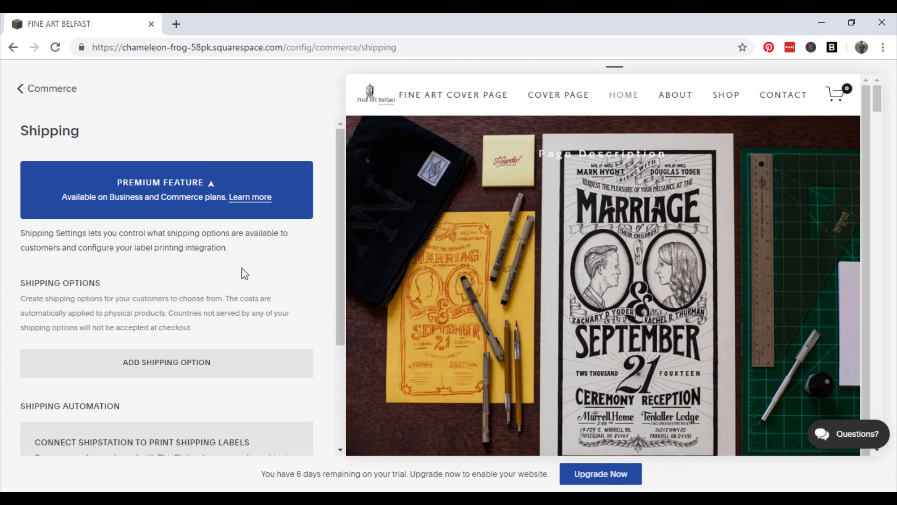
scroll(276, 273, "down", 2)
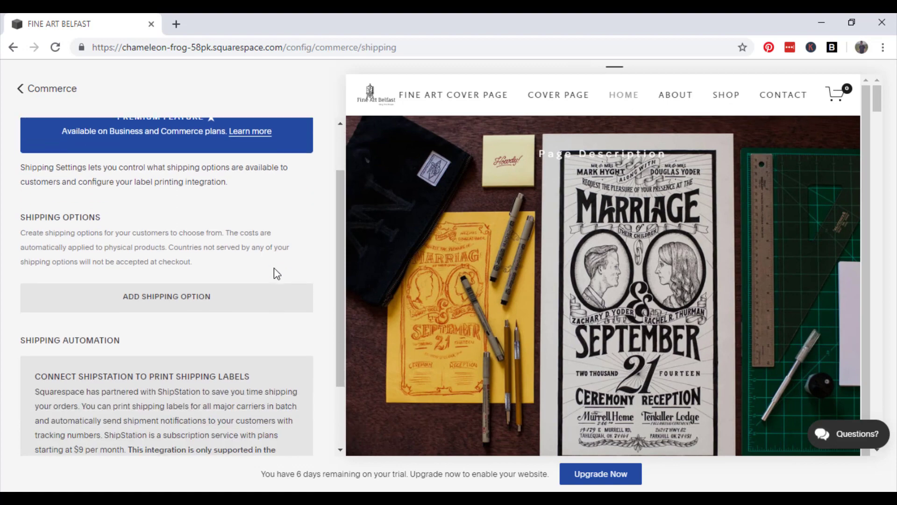
left_click(205, 298)
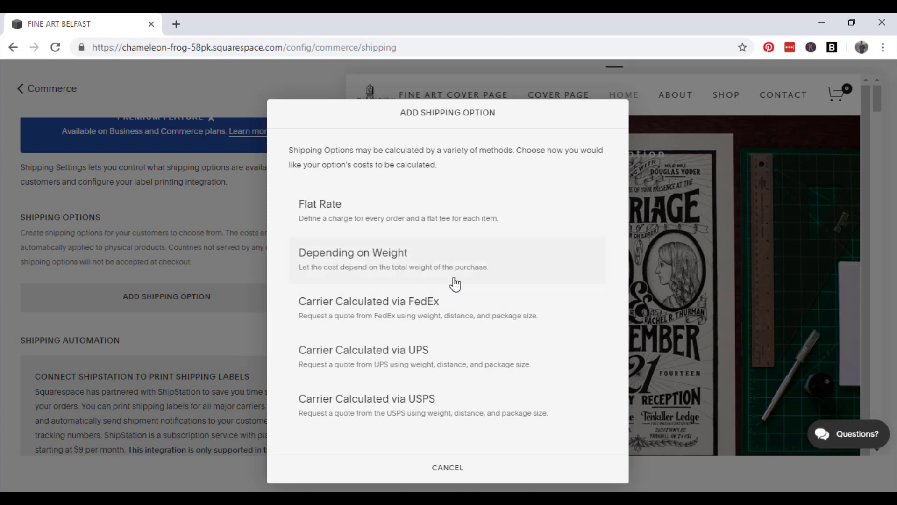
Choose Flat Rate and name the shipping option 'One Cost Delivery Fee'.
left_click(497, 223)
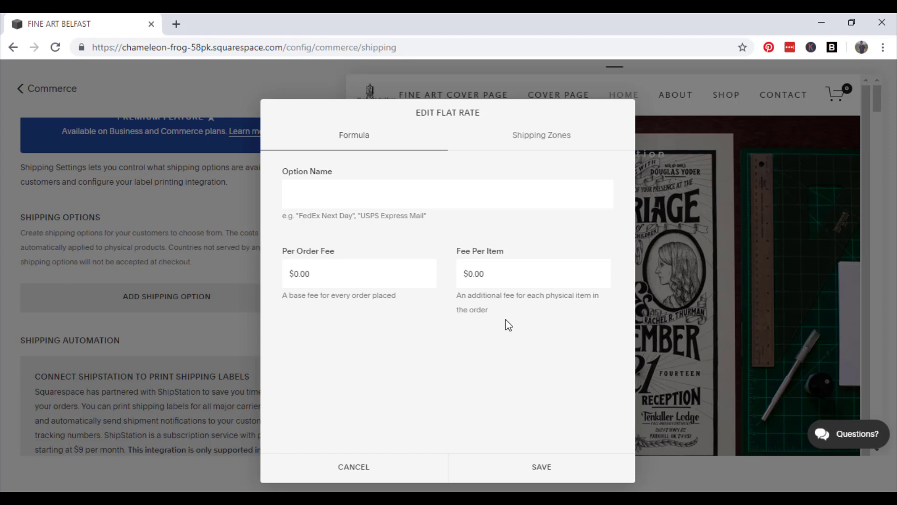
type("One Cost Delivery Fee")
Try and clear per-order fee values, then cancel and discard the draft option.
left_click(339, 282)
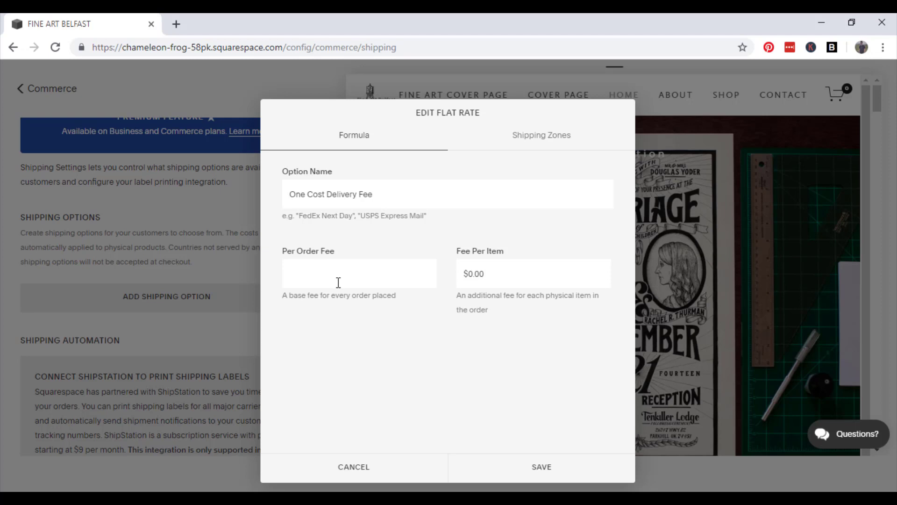
type("8")
key("BackSpace")
type("5")
key("BackSpace")
left_click(373, 462)
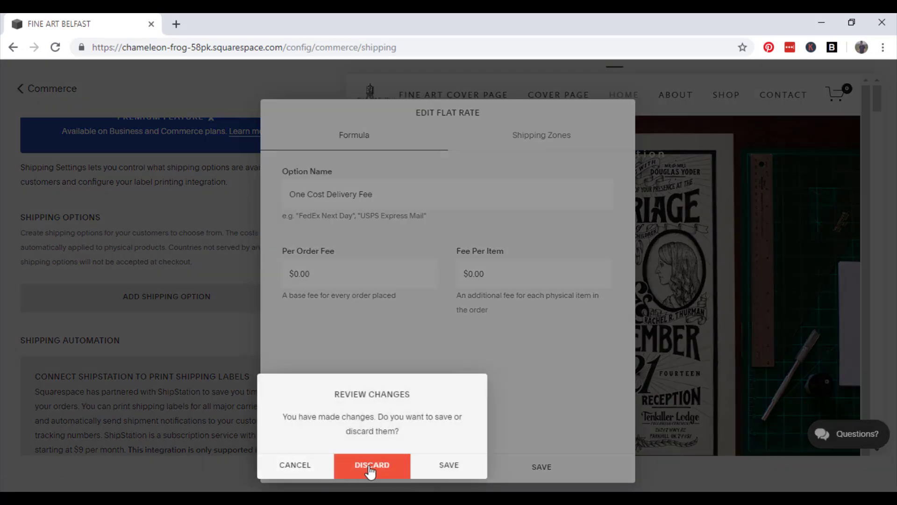
left_click(375, 468)
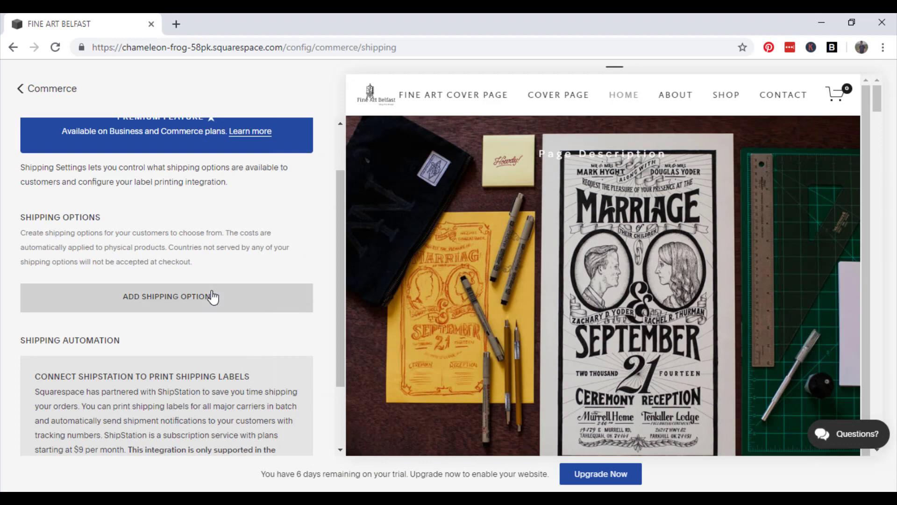
Preview and cancel FedEx carrier rates, then start a new Flat Rate shipping option instead.
left_click(213, 298)
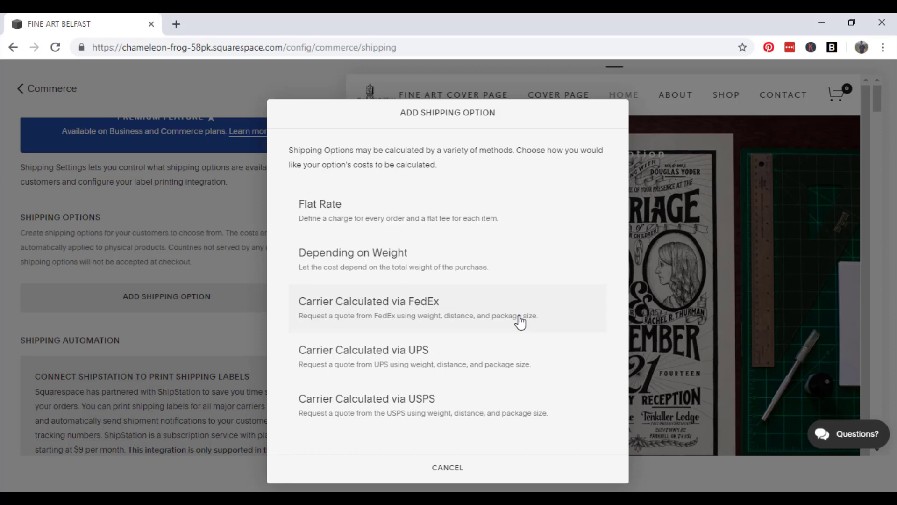
left_click(520, 322)
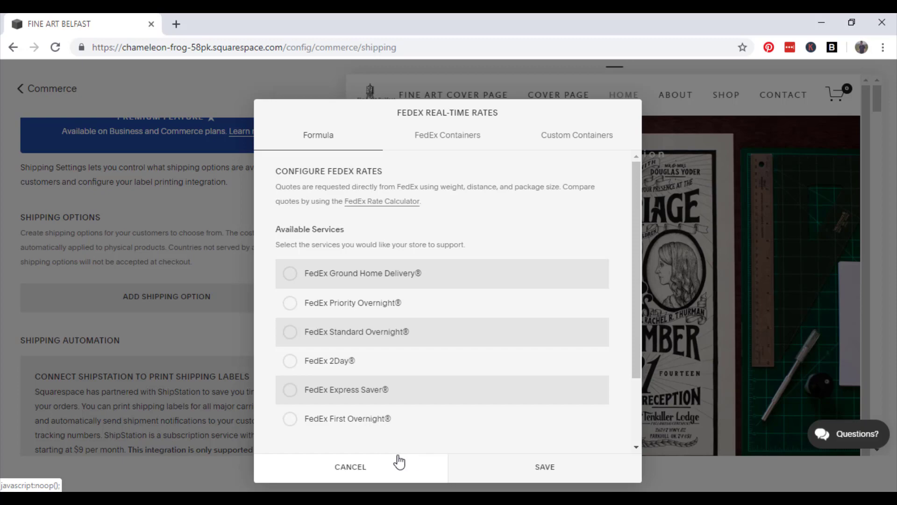
left_click(369, 468)
left_click(194, 305)
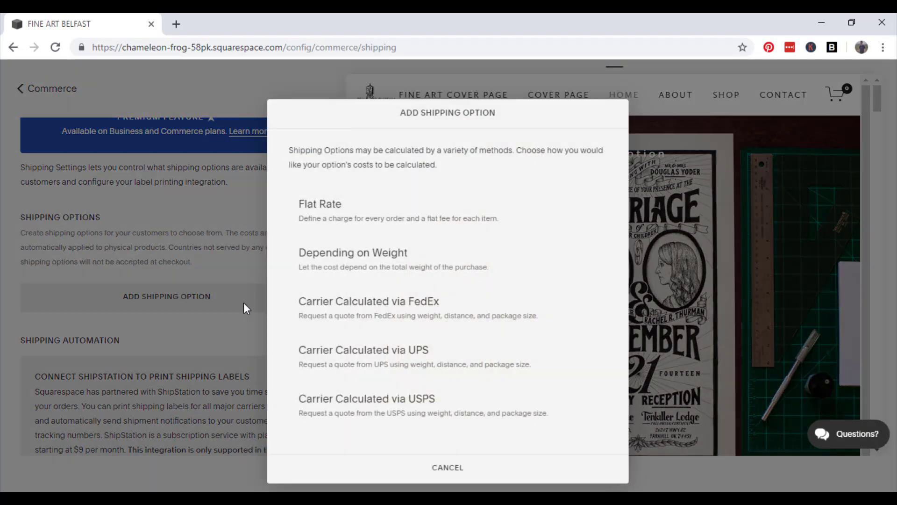
left_click(406, 204)
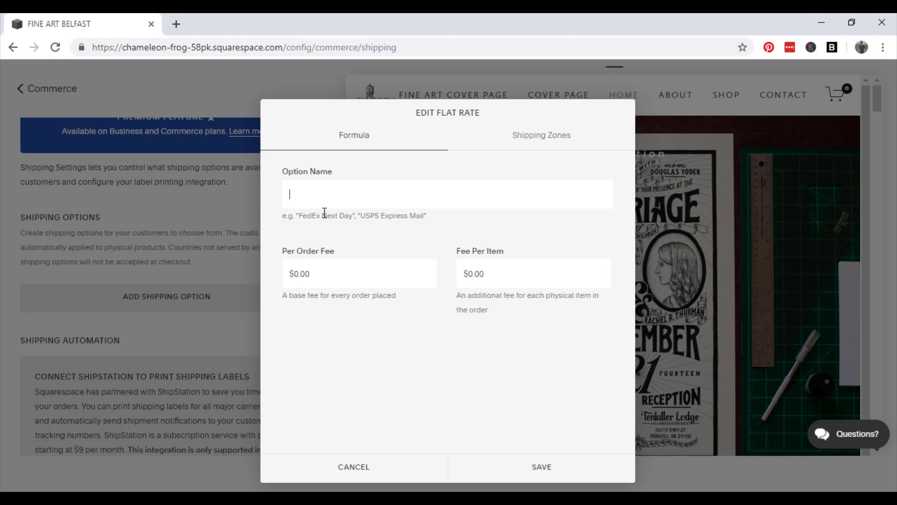
Save a flat rate named 'One Cost Delivery Fee' charging $5.99 per order plus $1.00 per item.
type("One C")
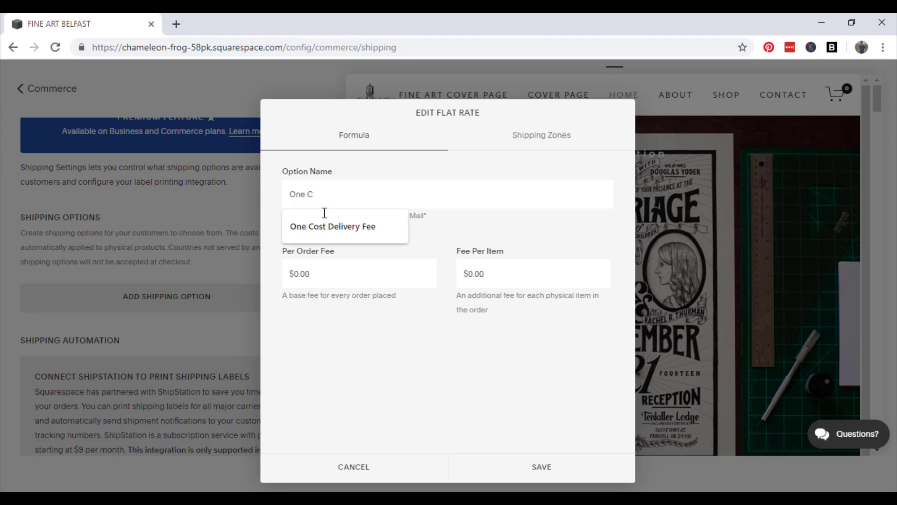
left_click(325, 219)
left_click(342, 265)
type("10")
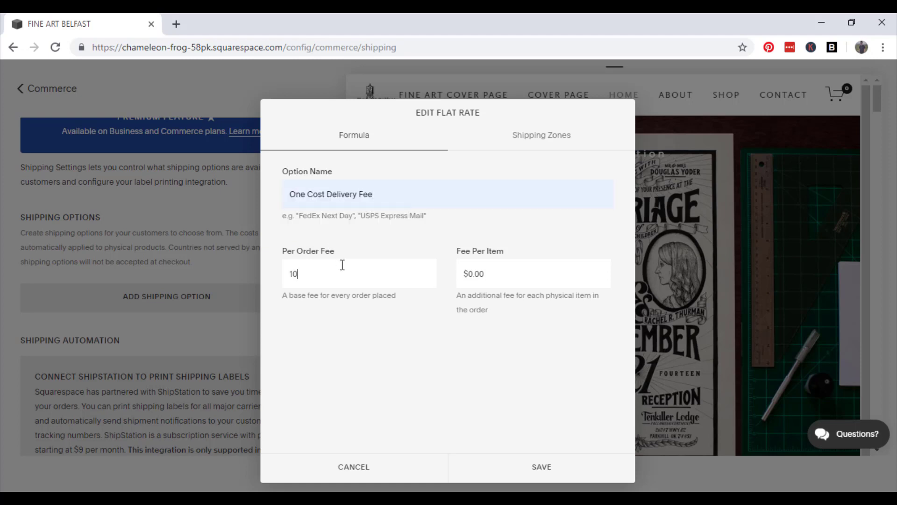
key("BackSpace")
key("BackSpace")
type("5.99")
key("Tab")
type("1")
left_click(498, 406)
left_click(518, 467)
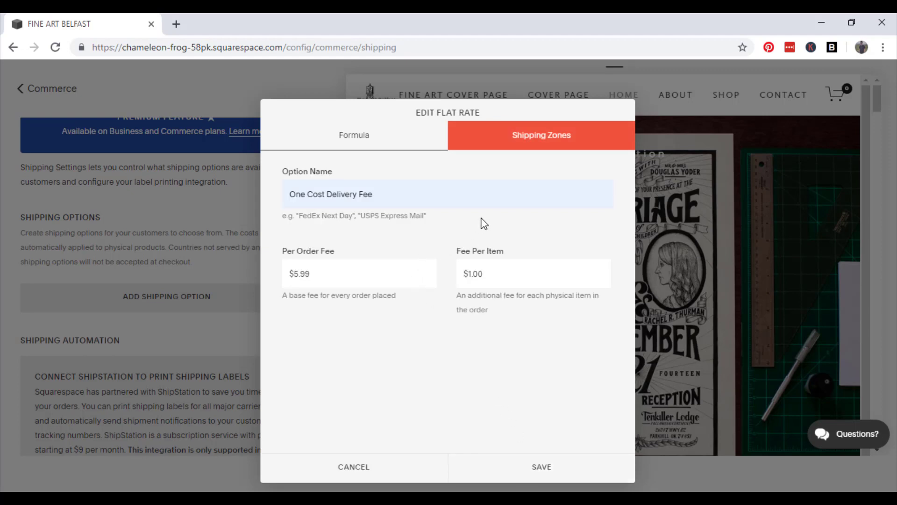
Add United Kingdom as the only shipping zone for One Cost Delivery Fee and save it.
left_click(549, 135)
left_click(451, 204)
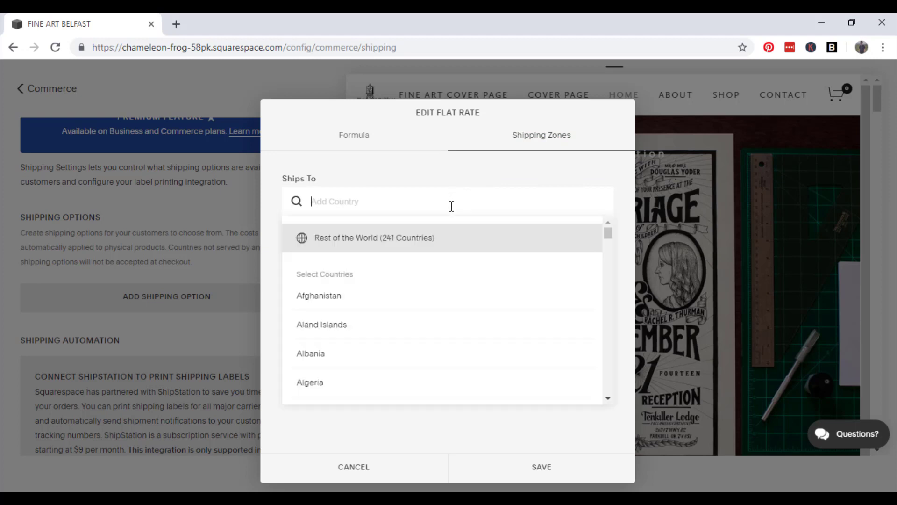
type("united kin")
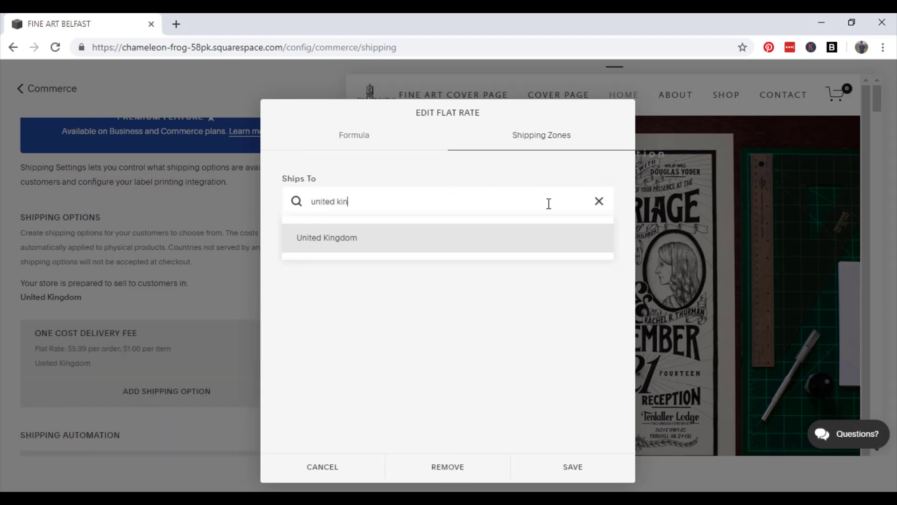
key("Return")
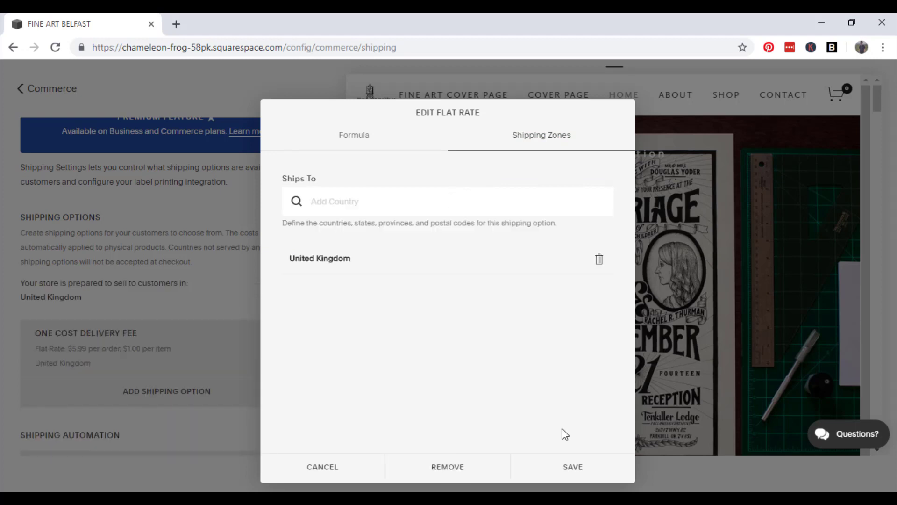
left_click(576, 466)
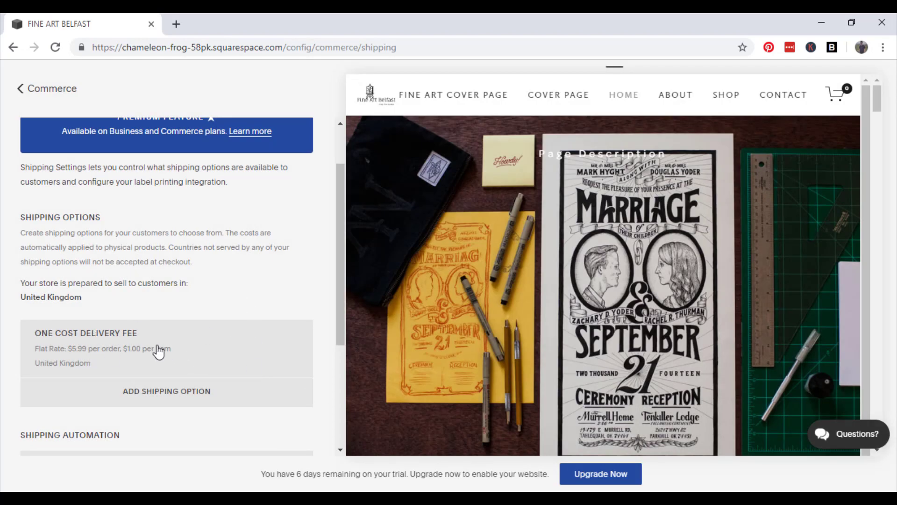
scroll(236, 355, "down", 4)
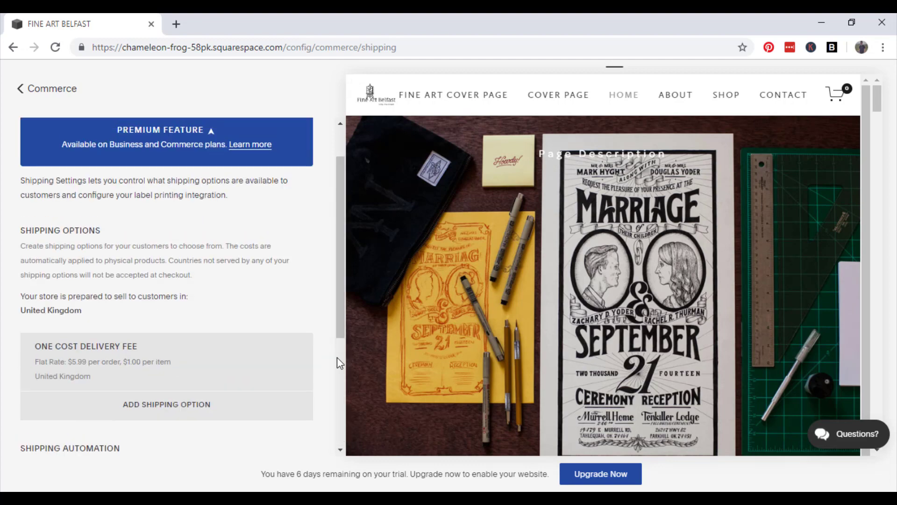
scroll(337, 357, "up", 1)
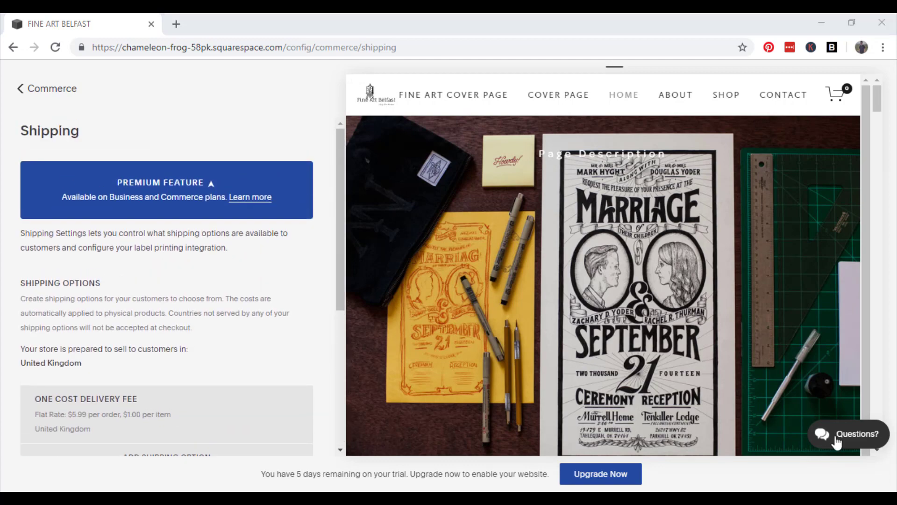